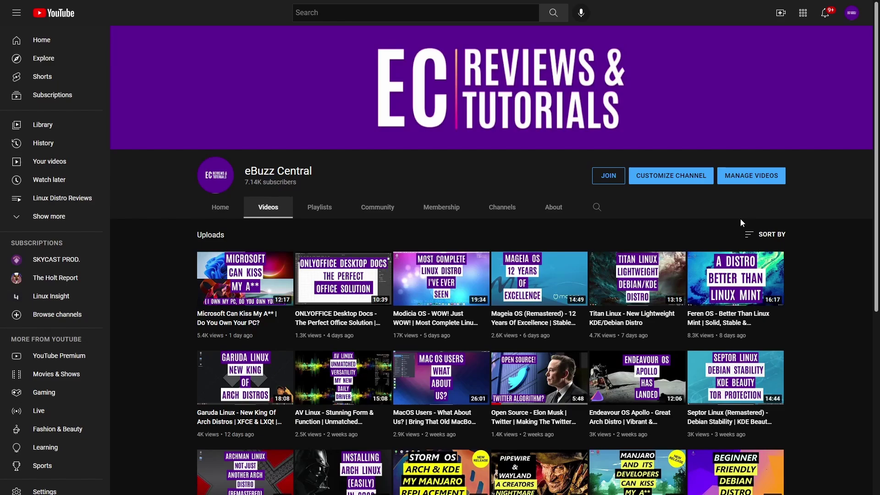
Step: Scroll through the ONLYOFFICE home page to review its content
{"action": "scroll", "coordinate": [738, 219], "scroll_direction": "down", "scroll_amount": 2}
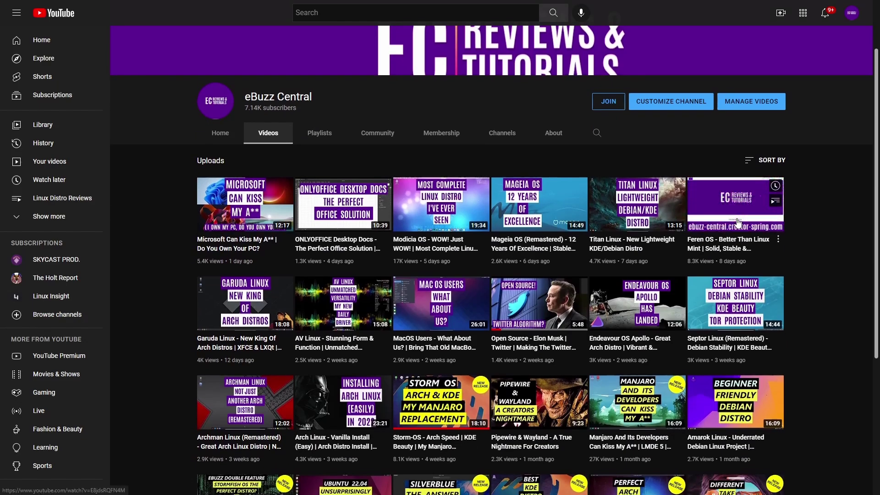
{"action": "scroll", "coordinate": [737, 220], "scroll_direction": "up", "scroll_amount": 2}
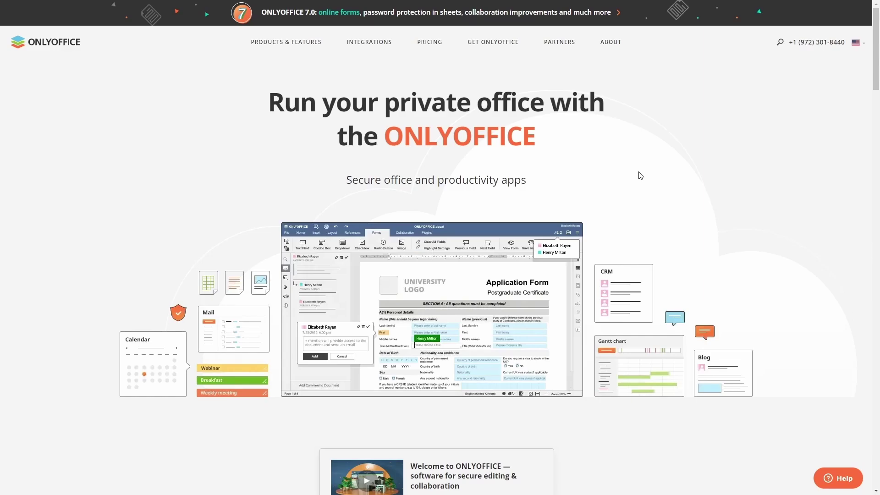
{"action": "scroll", "coordinate": [638, 176], "scroll_direction": "down", "scroll_amount": 10}
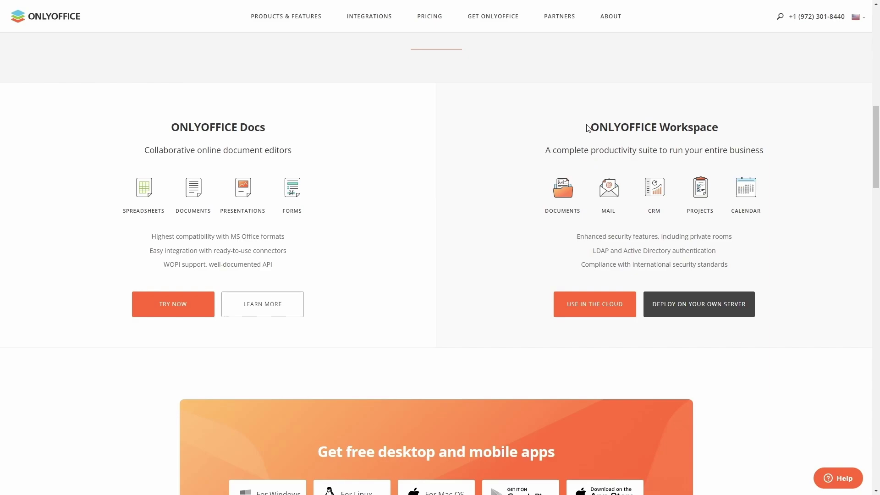
Step: Open the ONLYOFFICE Security page from Products & Features and scroll through it
{"action": "mouse_move", "coordinate": [286, 16]}
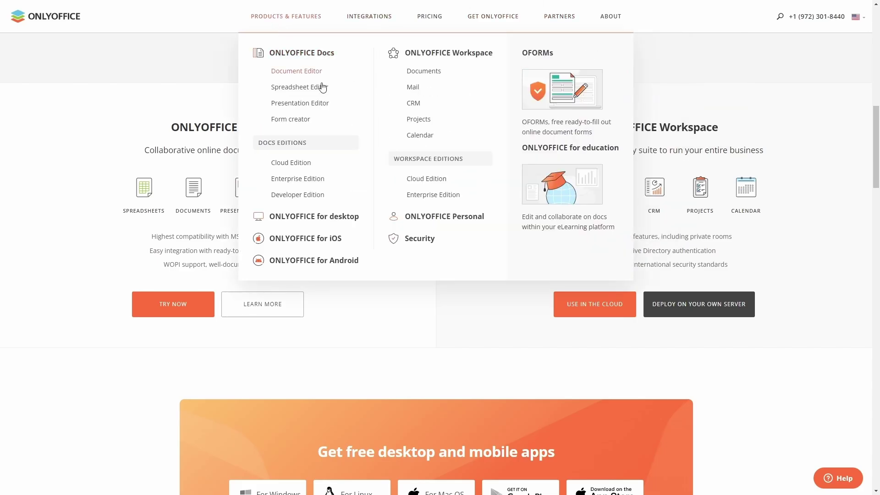
{"action": "left_click", "coordinate": [417, 240]}
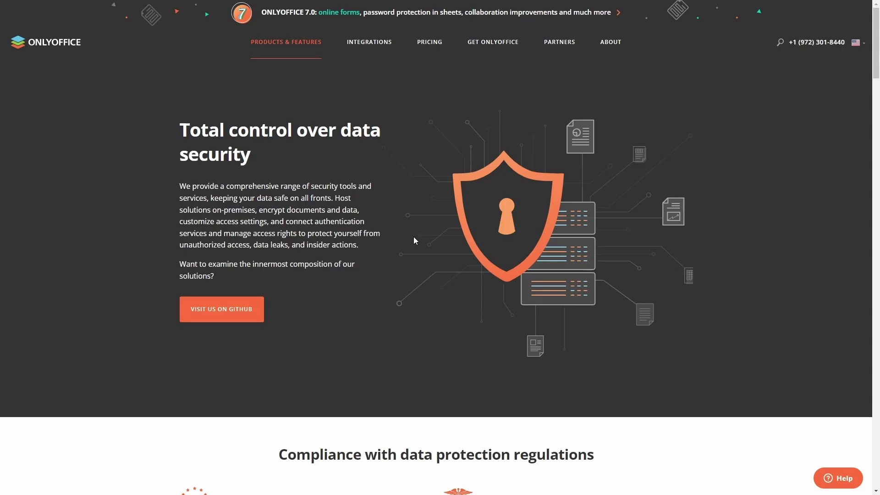
{"action": "scroll", "coordinate": [495, 199], "scroll_direction": "down", "scroll_amount": 15}
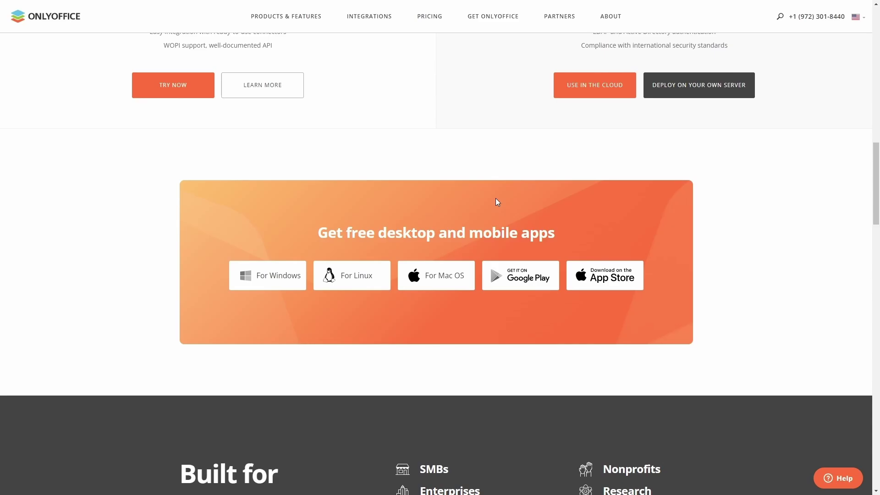
{"action": "scroll", "coordinate": [496, 198], "scroll_direction": "up", "scroll_amount": 15}
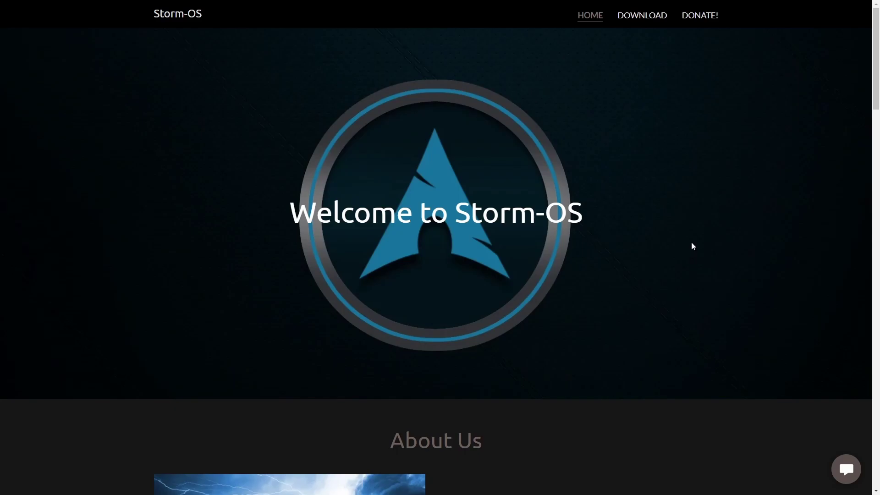
{"action": "scroll", "coordinate": [691, 244], "scroll_direction": "down", "scroll_amount": 5}
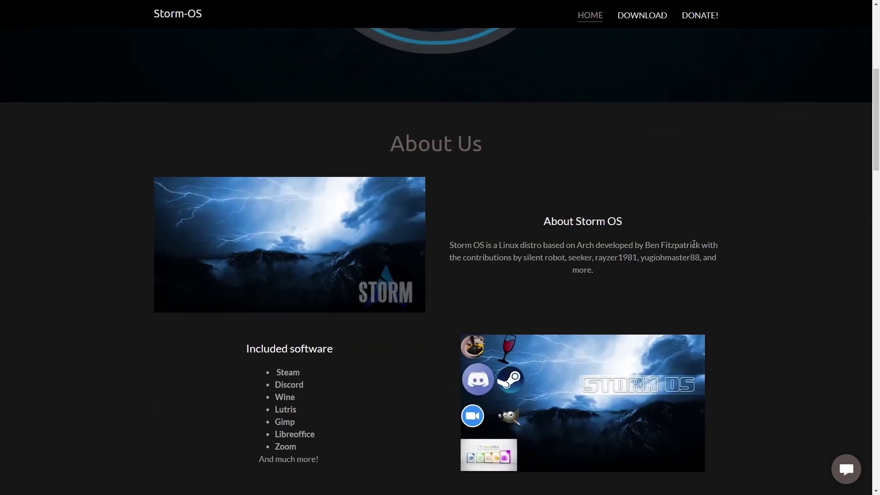
{"action": "scroll", "coordinate": [693, 243], "scroll_direction": "down", "scroll_amount": 3}
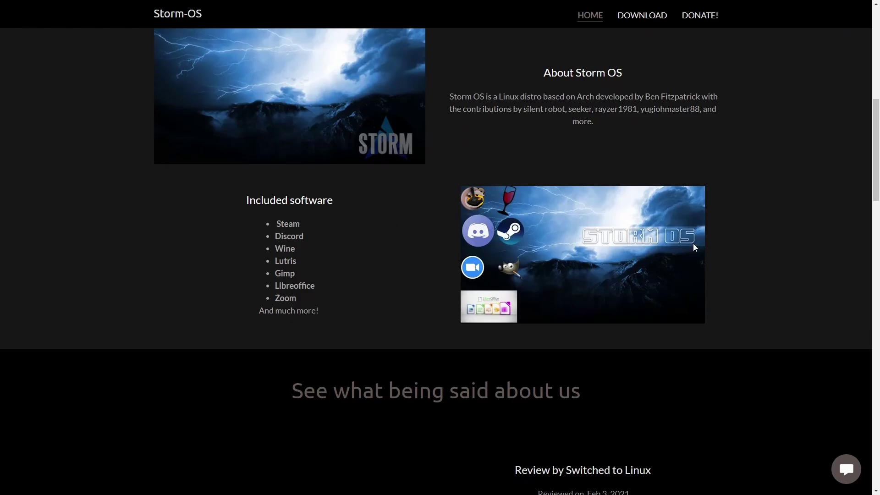
{"action": "scroll", "coordinate": [694, 245], "scroll_direction": "down", "scroll_amount": 3}
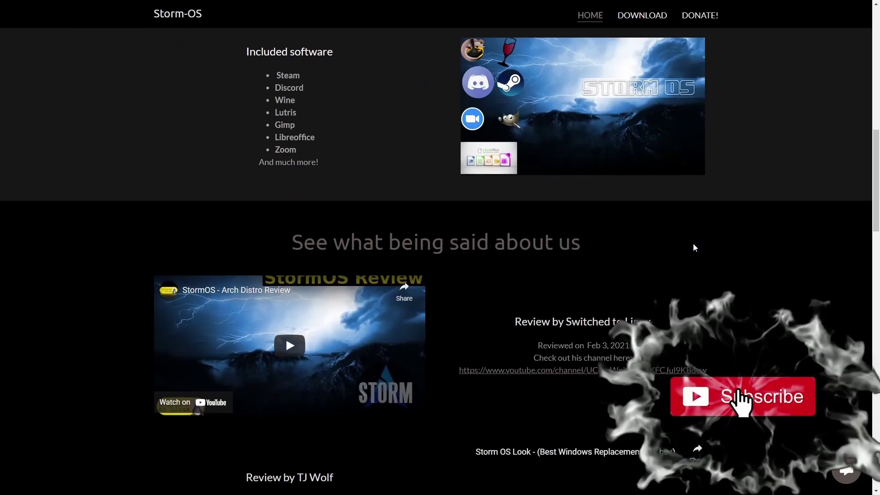
{"action": "scroll", "coordinate": [692, 244], "scroll_direction": "down", "scroll_amount": 5}
{"action": "scroll", "coordinate": [693, 244], "scroll_direction": "down", "scroll_amount": 3}
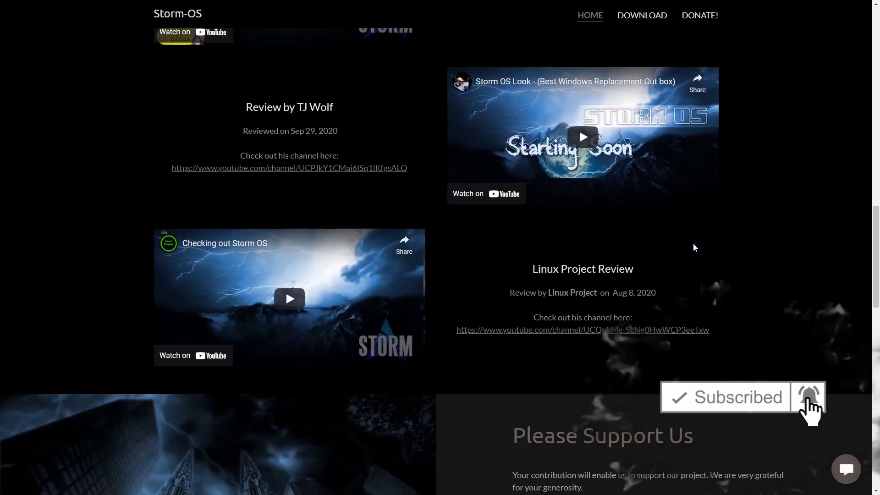
{"action": "scroll", "coordinate": [693, 243], "scroll_direction": "down", "scroll_amount": 3}
{"action": "scroll", "coordinate": [693, 248], "scroll_direction": "up", "scroll_amount": 20}
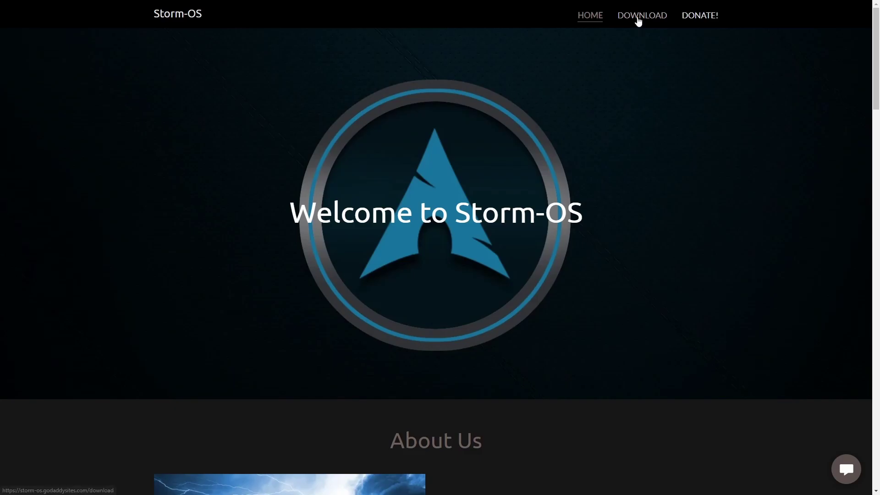
Step: Follow the Storm-OS XFCE download link to SourceForge's 2022/xfce folder with the Cooper Edition ISO
{"action": "left_click", "coordinate": [638, 22]}
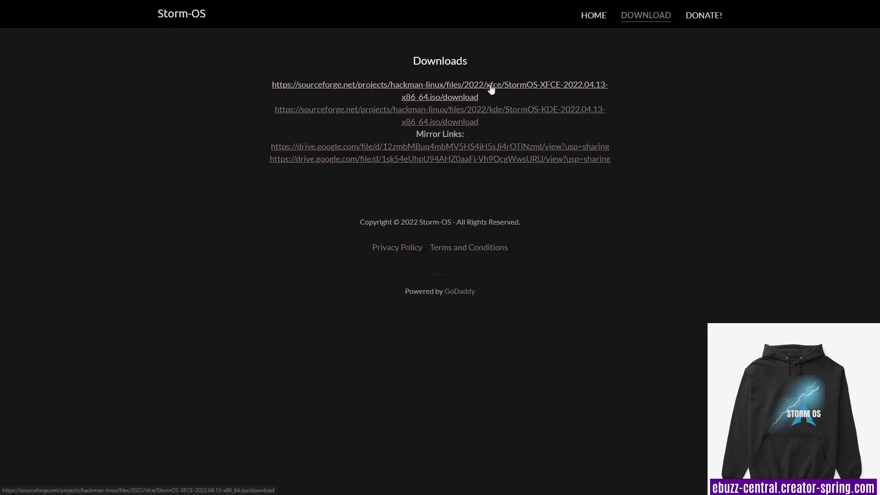
{"action": "left_click", "coordinate": [490, 85]}
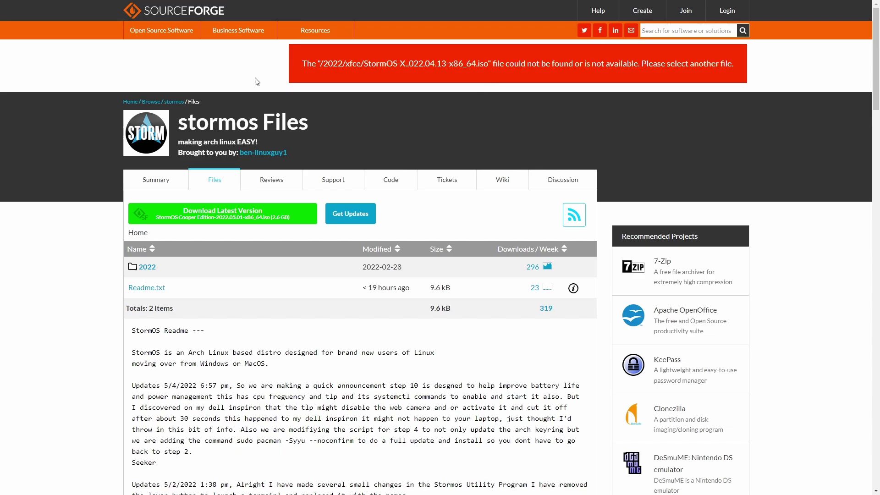
{"action": "left_click", "coordinate": [147, 267]}
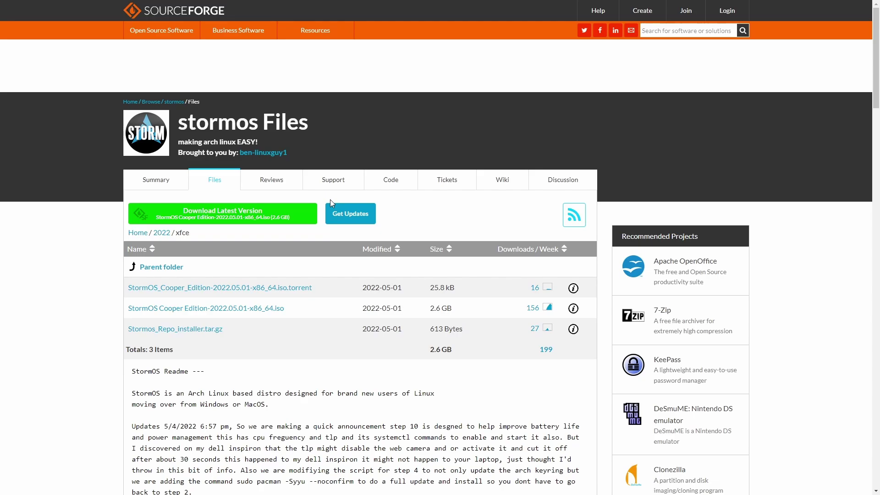
{"action": "scroll", "coordinate": [306, 292], "scroll_direction": "down", "scroll_amount": 3}
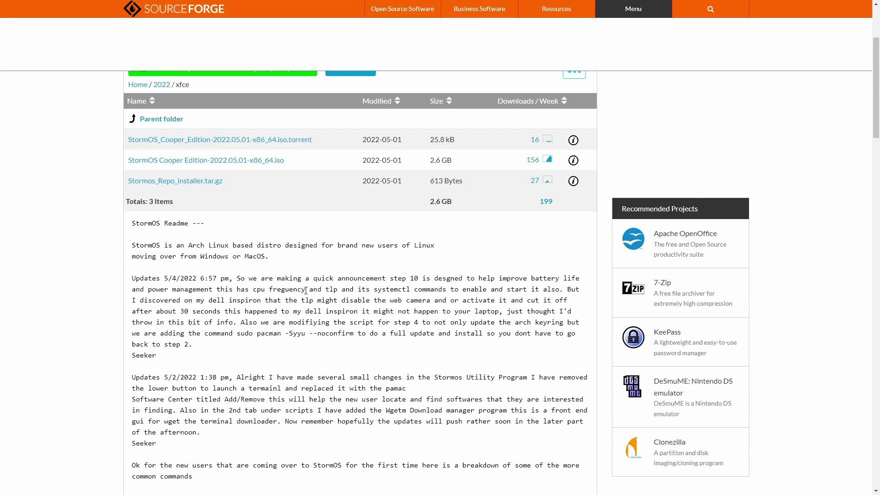
{"action": "scroll", "coordinate": [306, 291], "scroll_direction": "down", "scroll_amount": 10}
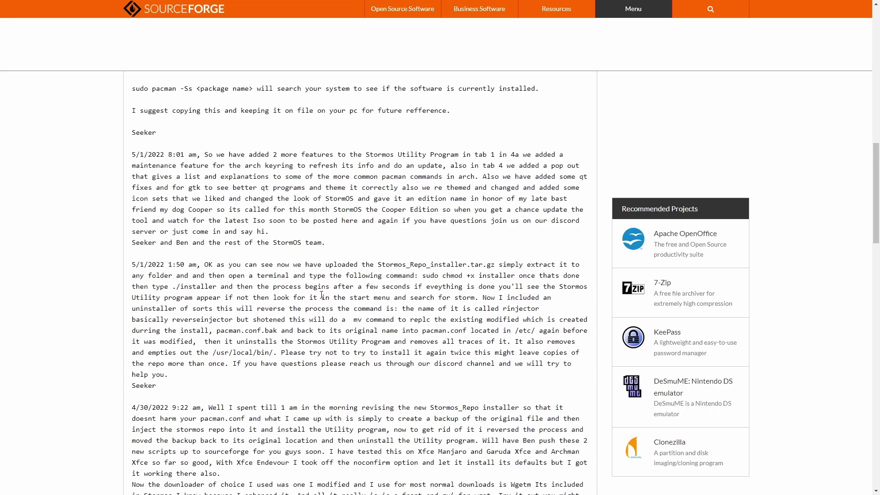
{"action": "scroll", "coordinate": [322, 295], "scroll_direction": "up", "scroll_amount": 2}
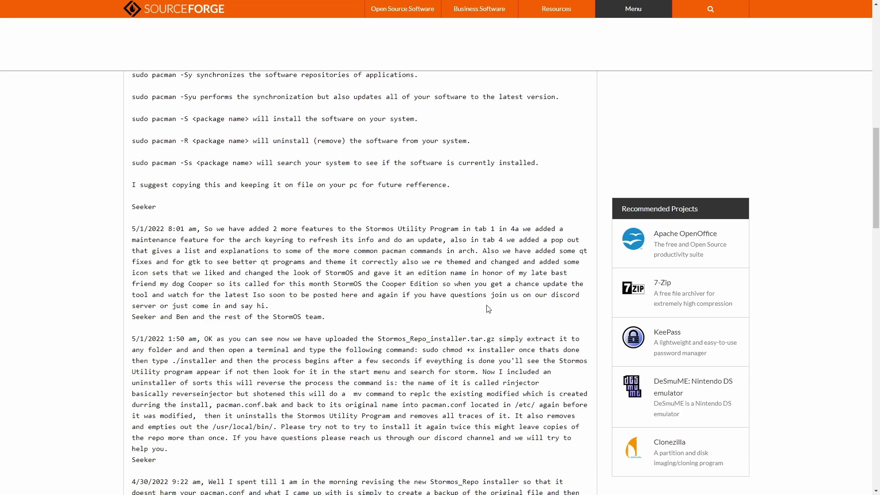
{"action": "scroll", "coordinate": [489, 308], "scroll_direction": "up", "scroll_amount": 3}
{"action": "scroll", "coordinate": [488, 309], "scroll_direction": "up", "scroll_amount": 3}
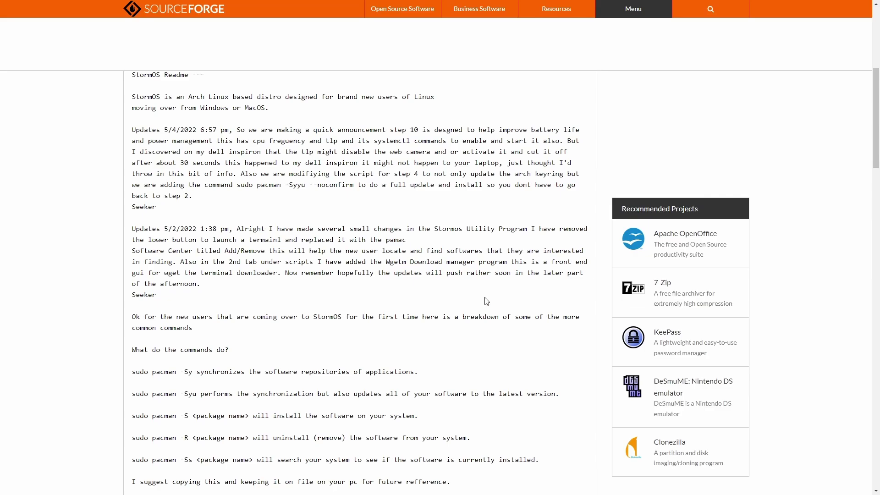
Step: Scroll back up through the StormOS release notes to the Files page header and file list
{"action": "scroll", "coordinate": [487, 301], "scroll_direction": "up", "scroll_amount": 2}
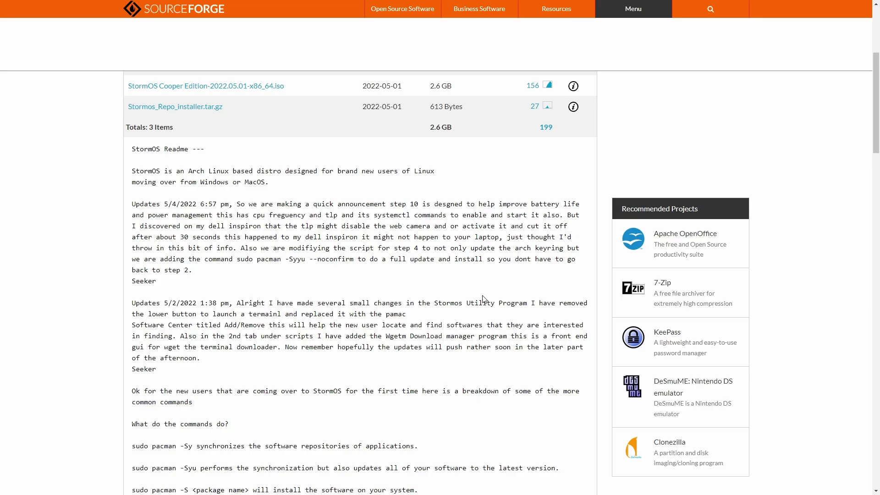
{"action": "scroll", "coordinate": [444, 284], "scroll_direction": "down", "scroll_amount": 15}
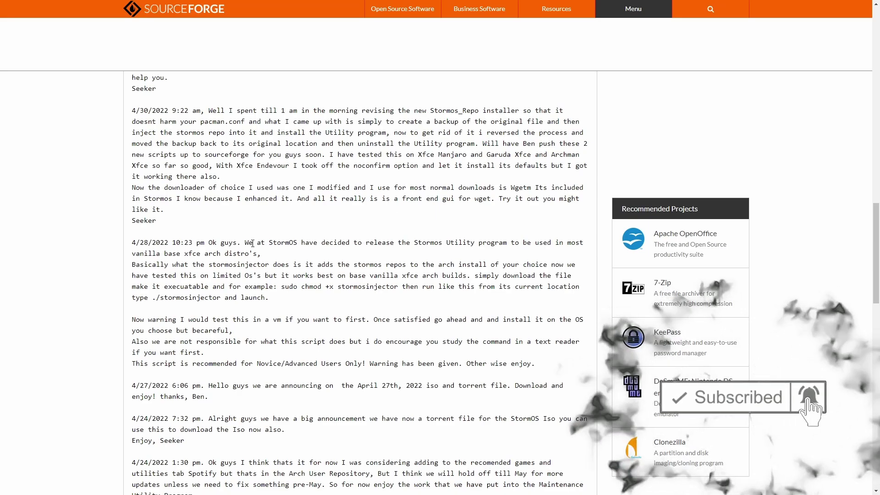
{"action": "scroll", "coordinate": [253, 243], "scroll_direction": "up", "scroll_amount": 6}
{"action": "scroll", "coordinate": [273, 269], "scroll_direction": "down", "scroll_amount": 2}
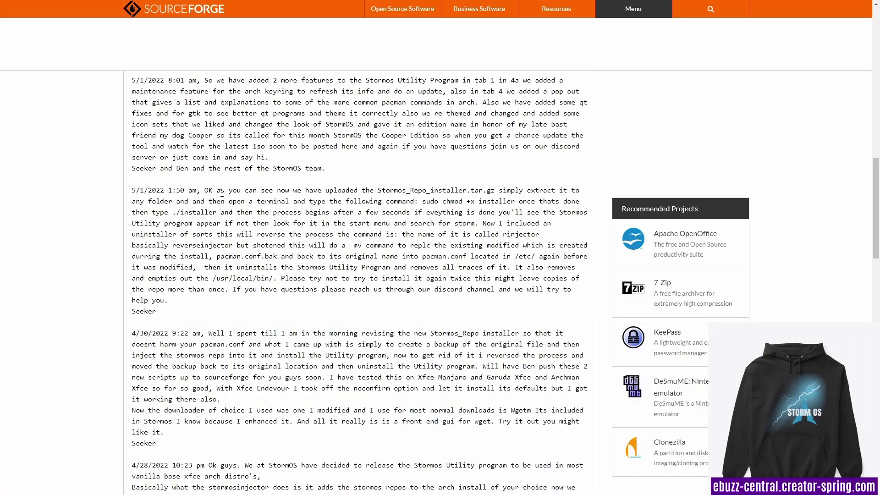
{"action": "scroll", "coordinate": [221, 193], "scroll_direction": "up", "scroll_amount": 20}
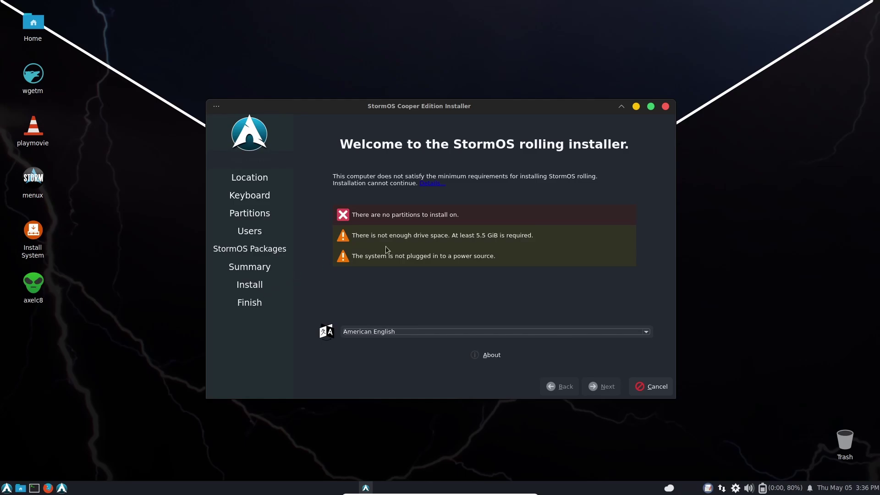
Step: Close the Calamares installer because the computer fails StormOS's minimum requirements
{"action": "left_click", "coordinate": [666, 108]}
Step: Confirm cancelling the installation, then browse Whisker menu Accessories down to StormOS System Tool
{"action": "left_click", "coordinate": [507, 252]}
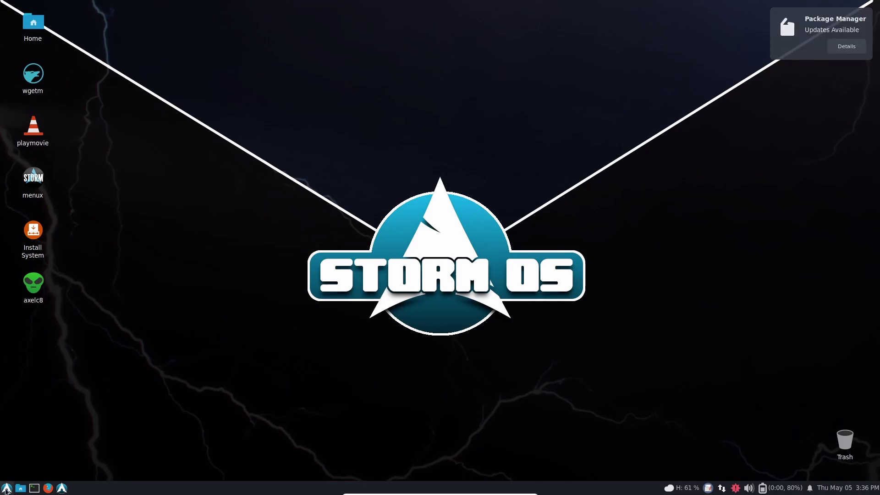
{"action": "left_click", "coordinate": [6, 488]}
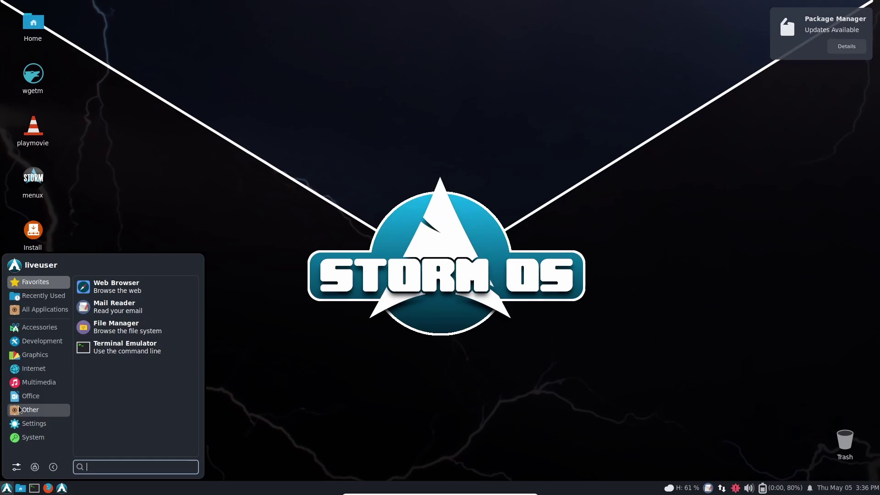
{"action": "left_click", "coordinate": [6, 488]}
{"action": "left_click", "coordinate": [8, 486]}
{"action": "left_click", "coordinate": [37, 327]}
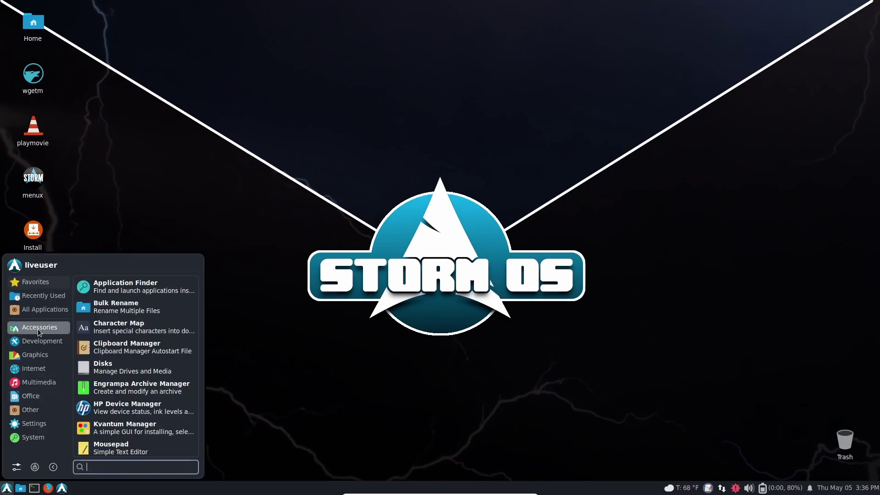
{"action": "scroll", "coordinate": [114, 338], "scroll_direction": "down", "scroll_amount": 5}
Step: Launch StormOS System Tool to open Storm OS Utilities Program v4.0.0.1
{"action": "scroll", "coordinate": [114, 338], "scroll_direction": "down", "scroll_amount": 3}
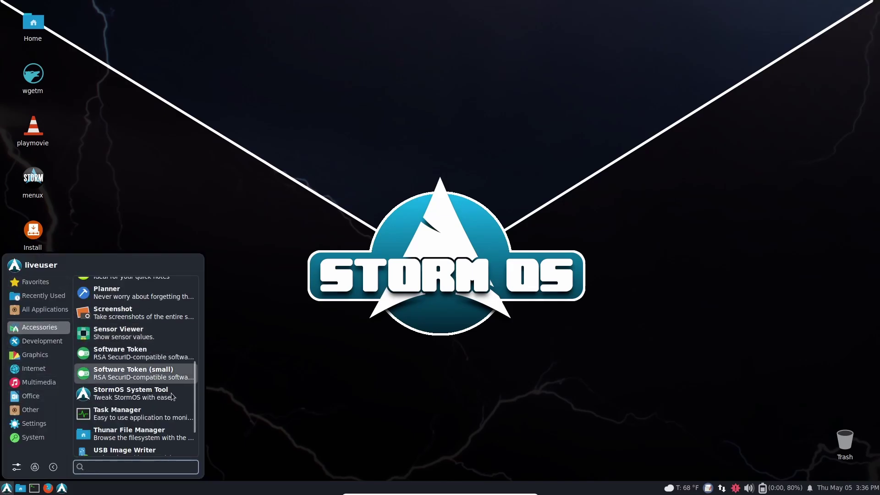
{"action": "left_click", "coordinate": [103, 399]}
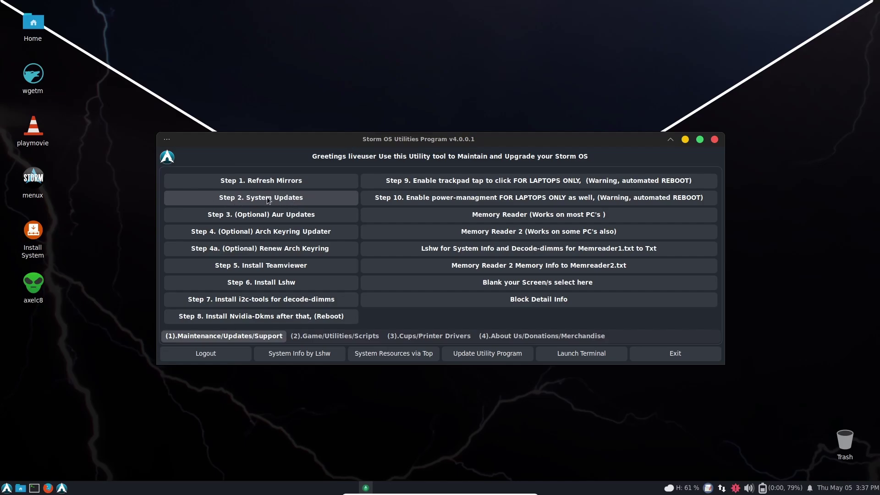
Step: Run Step 2 System Updates, close its terminal, then start Step 3 AUR Updates
{"action": "left_click", "coordinate": [254, 196]}
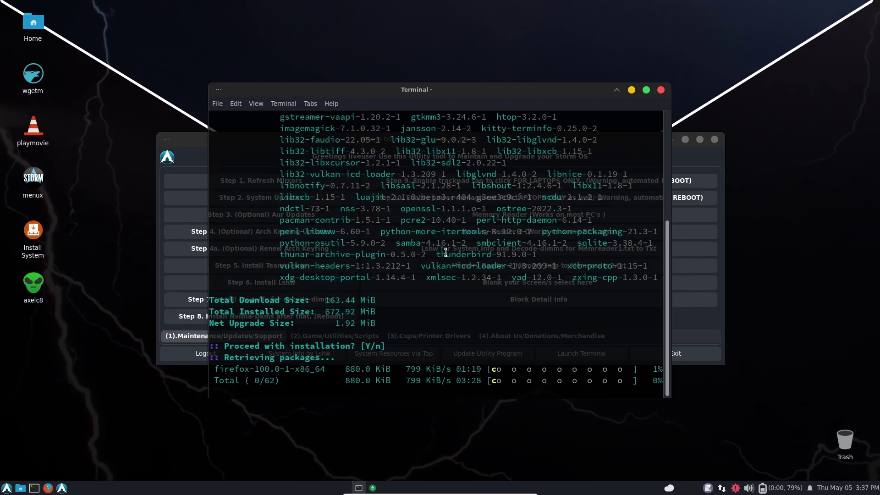
{"action": "left_click", "coordinate": [661, 90]}
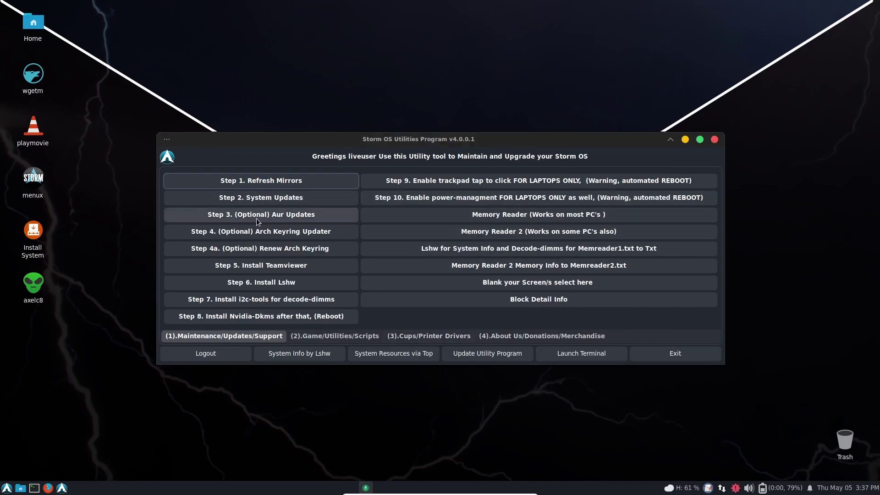
{"action": "left_click", "coordinate": [289, 214]}
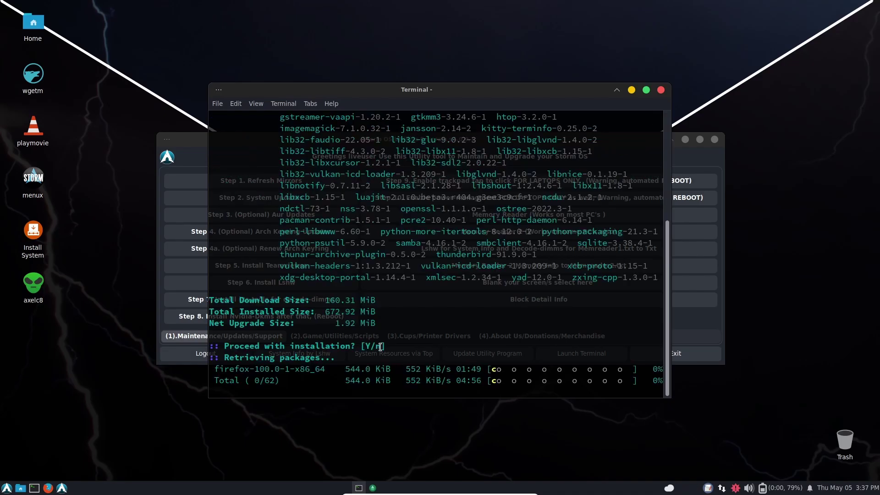
Step: Close the terminal to abort the AUR update mid-download
{"action": "left_click", "coordinate": [661, 89]}
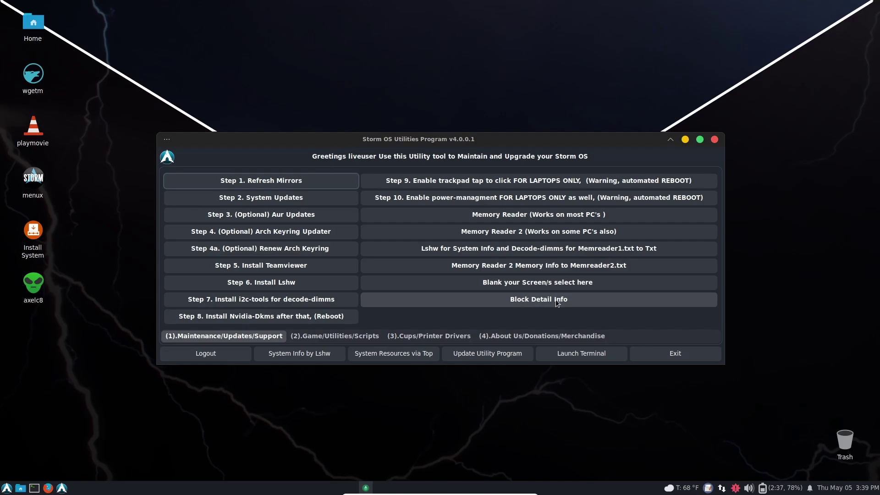
Step: Switch to the Game/Utilities/Scripts tab and select Install Steam Native
{"action": "left_click", "coordinate": [342, 336]}
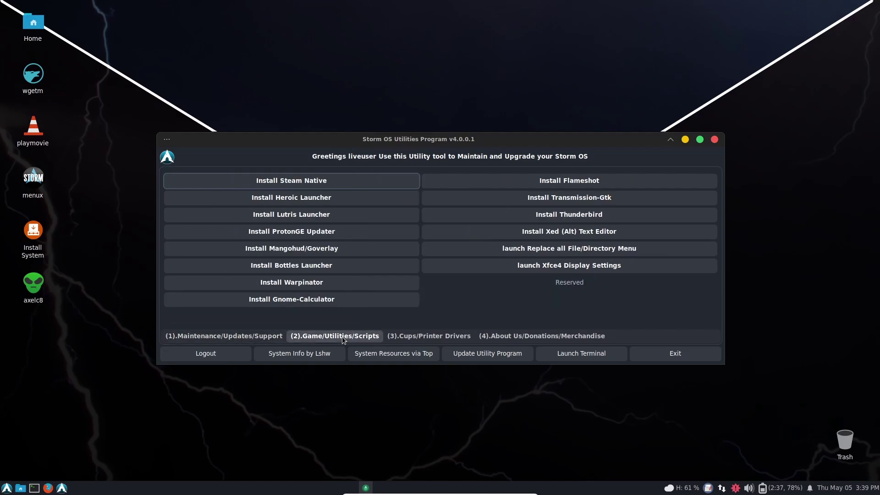
{"action": "left_click", "coordinate": [323, 183]}
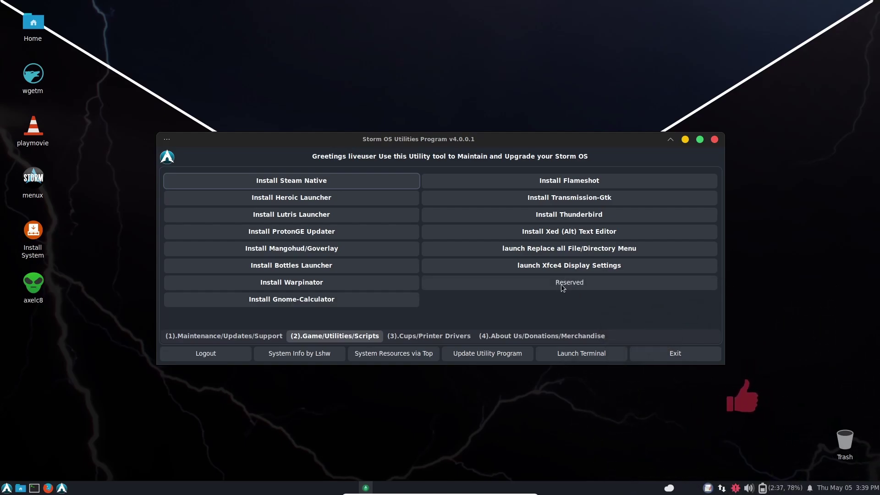
Step: View the Cups/Printer Drivers tab, then the About Us/Donations/Merchandise links
{"action": "left_click", "coordinate": [424, 337]}
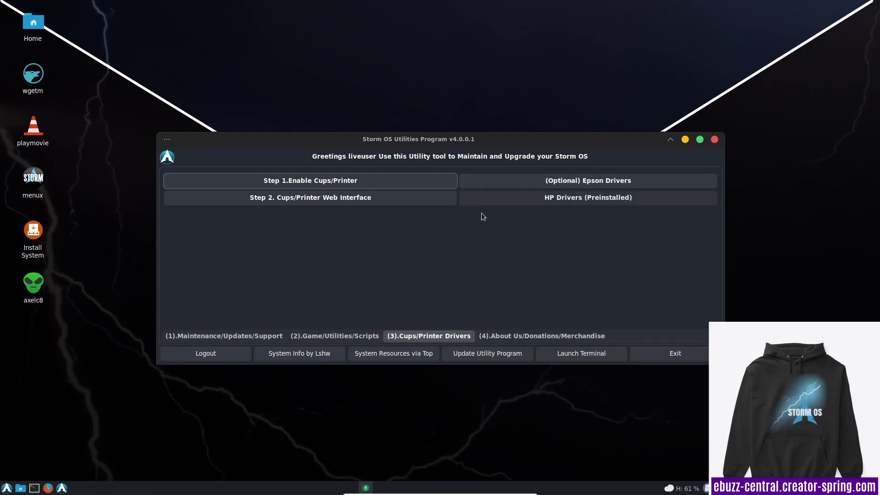
{"action": "left_click", "coordinate": [526, 337]}
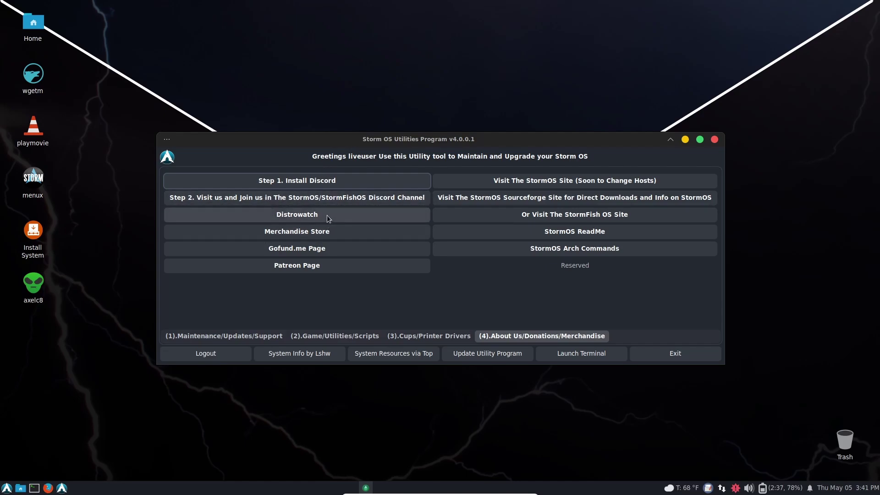
Step: Open the Merchandise Store link, loading the ebuzz-central creator-spring store in Firefox
{"action": "left_click", "coordinate": [285, 231]}
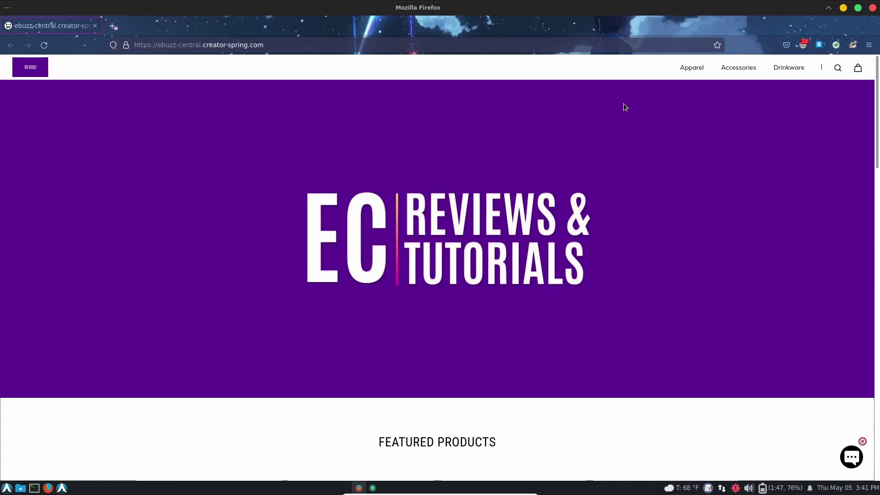
Step: Look over the merchandise store's Apparel menu in Firefox
{"action": "mouse_move", "coordinate": [694, 77]}
Step: Close Firefox and flip through the Maintenance, Games, Printer and About Us utility tabs
{"action": "left_click", "coordinate": [872, 8]}
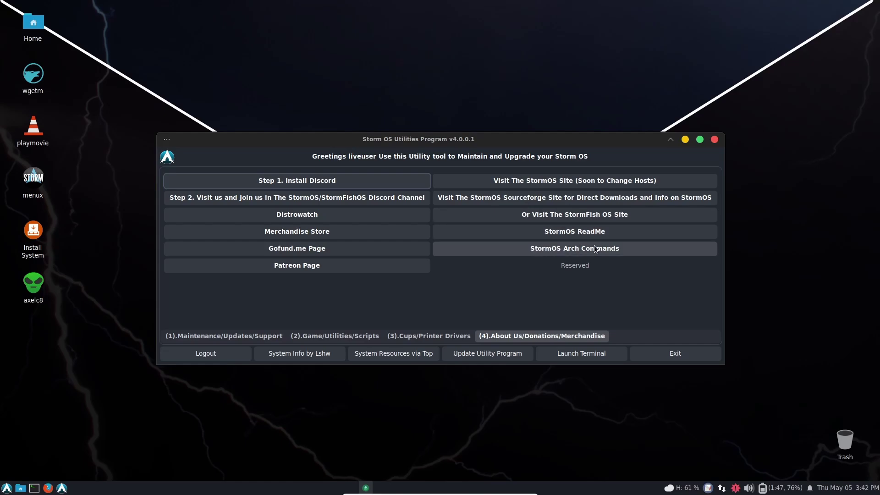
{"action": "left_click", "coordinate": [236, 336]}
{"action": "left_click", "coordinate": [353, 337]}
{"action": "left_click", "coordinate": [417, 336]}
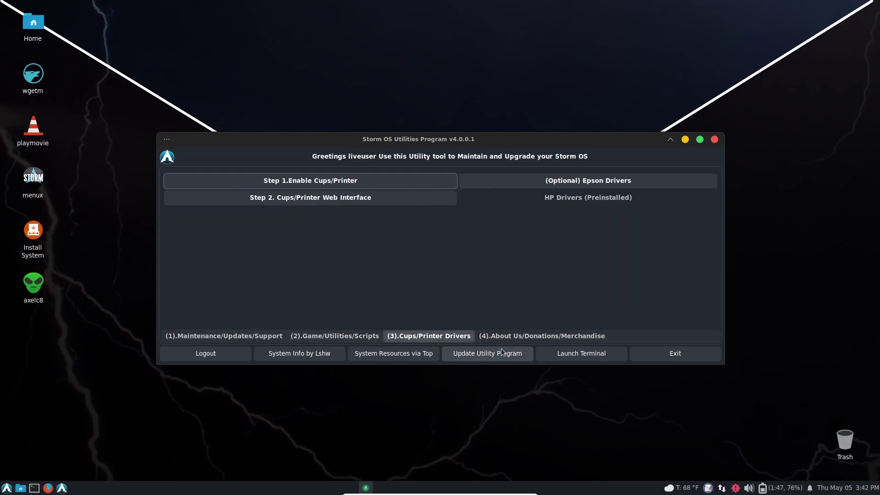
{"action": "left_click", "coordinate": [524, 336]}
Step: Cycle the tabs again, end on Maintenance/Updates/Support, and move the window up-right
{"action": "left_click", "coordinate": [226, 335]}
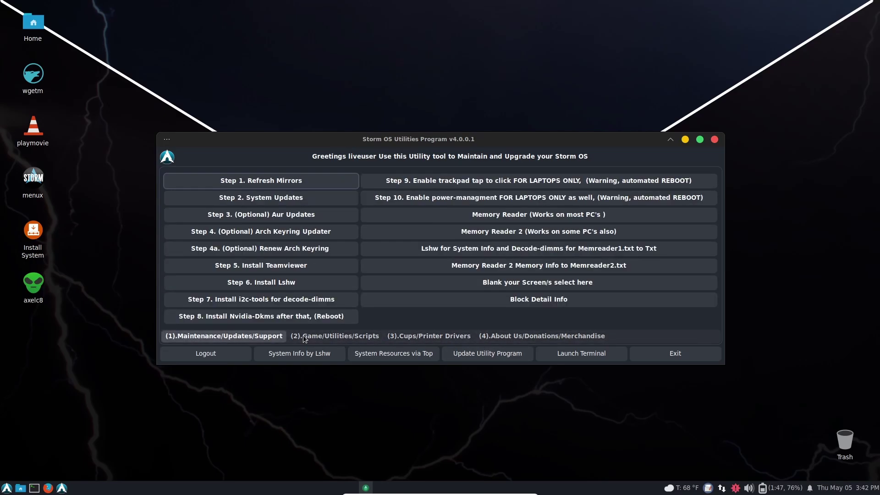
{"action": "left_click", "coordinate": [321, 336]}
{"action": "left_click", "coordinate": [435, 337]}
{"action": "left_click", "coordinate": [504, 337]}
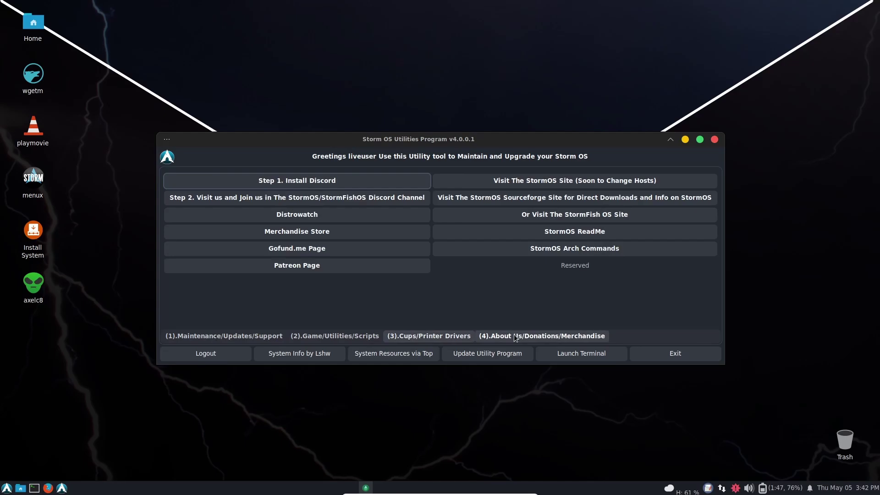
{"action": "left_click", "coordinate": [273, 336]}
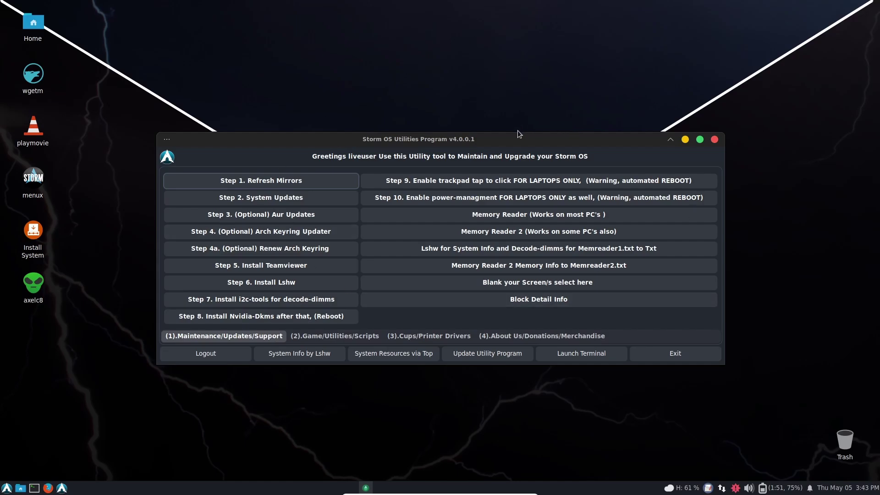
{"action": "left_click_drag", "start_coordinate": [495, 139], "coordinate": [512, 148]}
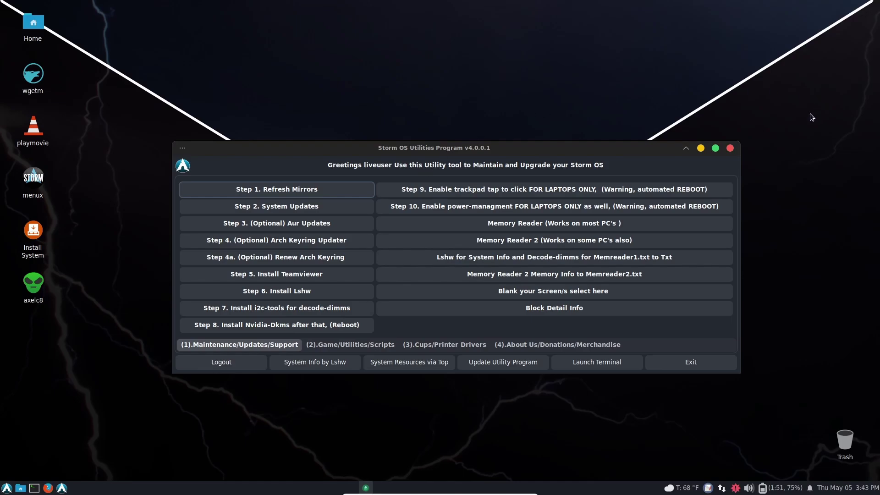
Step: Close the utilities window and browse the Office, Multimedia, Internet and Graphics menu categories
{"action": "left_click", "coordinate": [730, 148]}
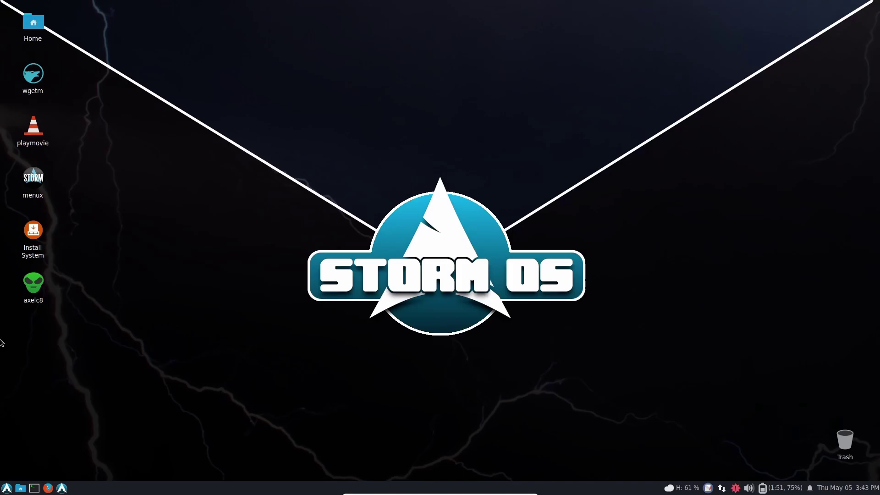
{"action": "left_click", "coordinate": [6, 487]}
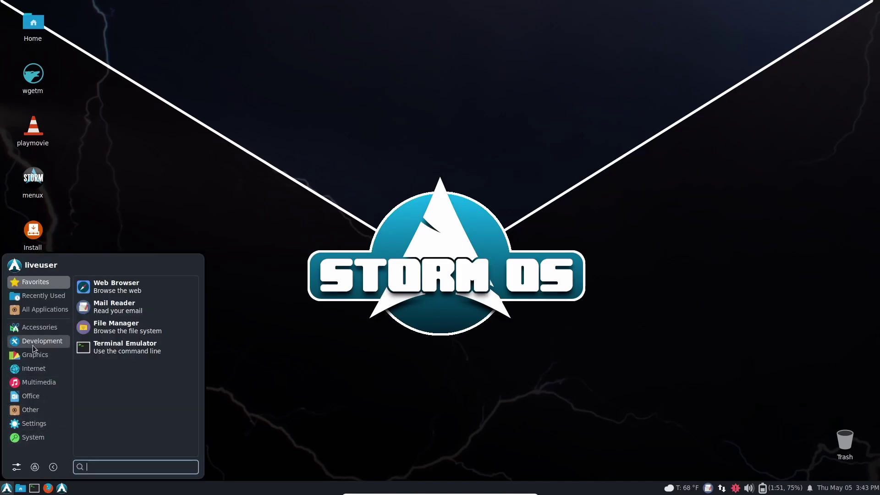
{"action": "left_click", "coordinate": [33, 394]}
{"action": "left_click", "coordinate": [36, 385]}
{"action": "left_click", "coordinate": [38, 373]}
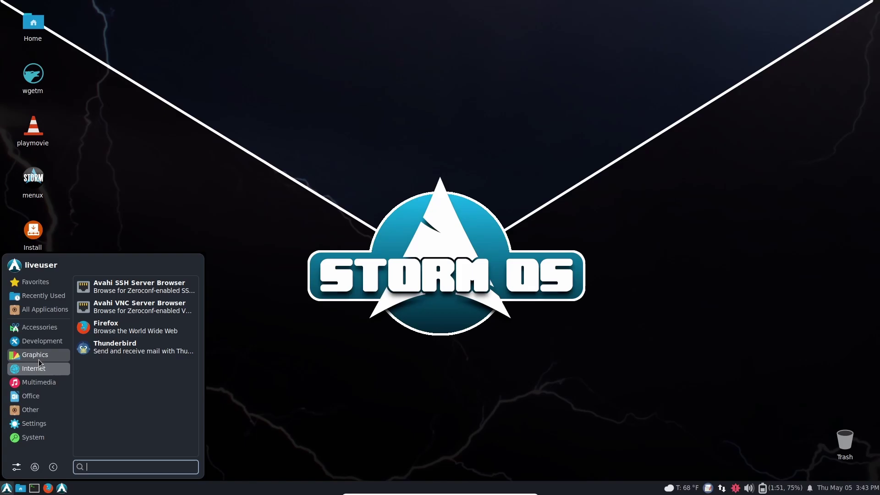
{"action": "left_click", "coordinate": [39, 359]}
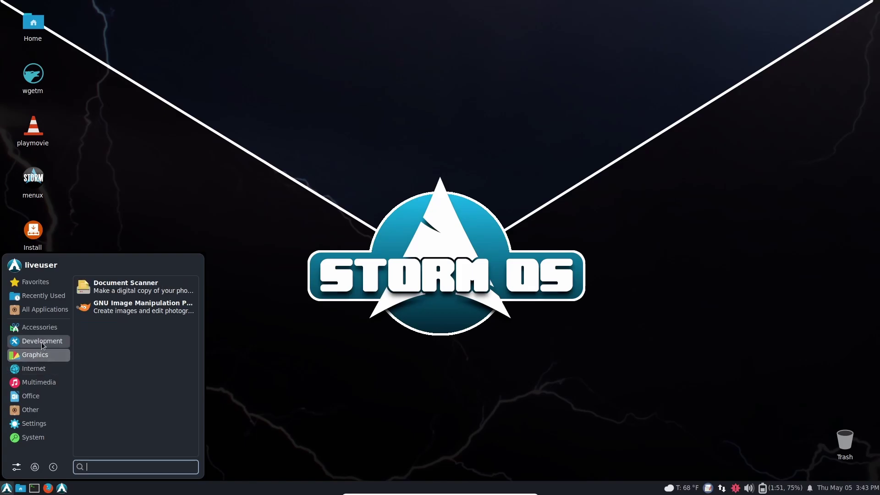
Step: Browse Development and Accessories, scrolling Accessories down to StormOS System Tool and Vim
{"action": "left_click", "coordinate": [41, 342]}
{"action": "left_click", "coordinate": [45, 329]}
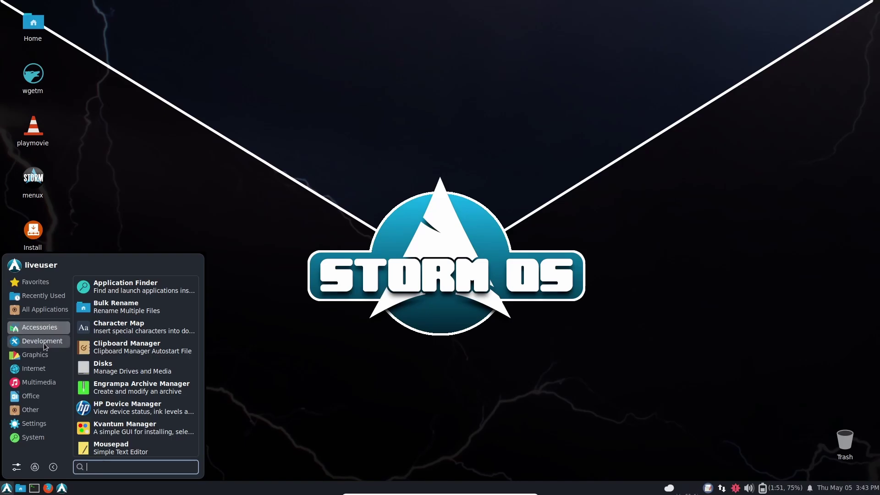
{"action": "left_click", "coordinate": [43, 342]}
{"action": "left_click", "coordinate": [42, 355]}
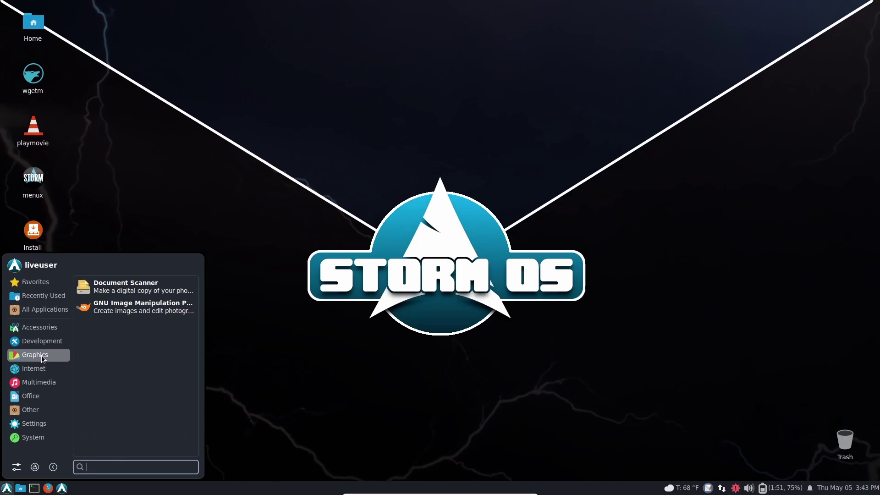
{"action": "left_click", "coordinate": [46, 330]}
{"action": "scroll", "coordinate": [147, 335], "scroll_direction": "down", "scroll_amount": 5}
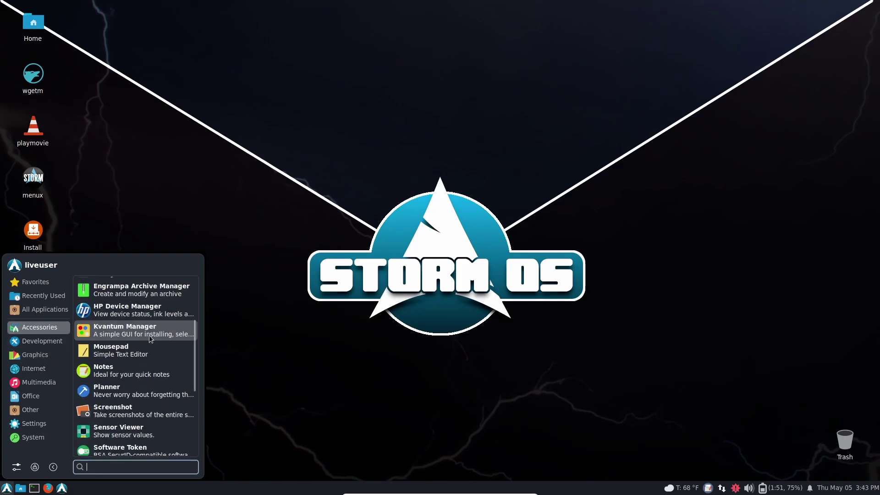
{"action": "scroll", "coordinate": [151, 338], "scroll_direction": "down", "scroll_amount": 2}
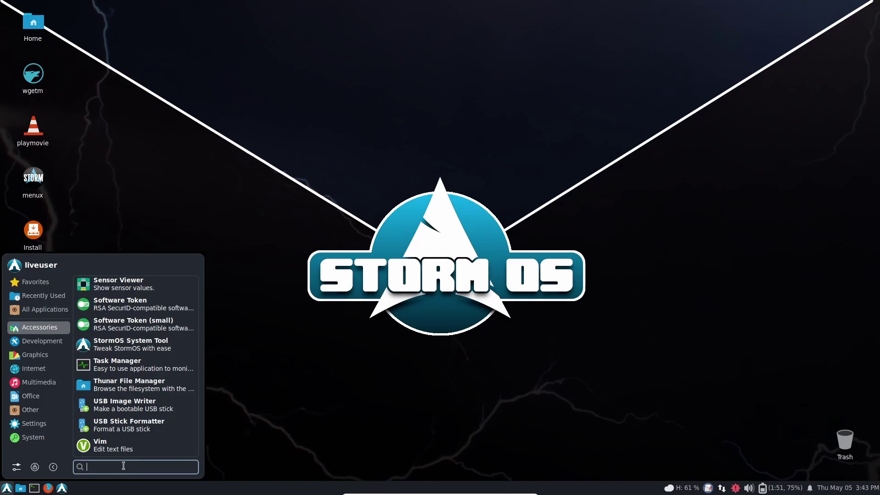
Step: Search 'emulat', launch Terminal Emulator, and maximize it to show the system summary
{"action": "type", "text": "emulat"}
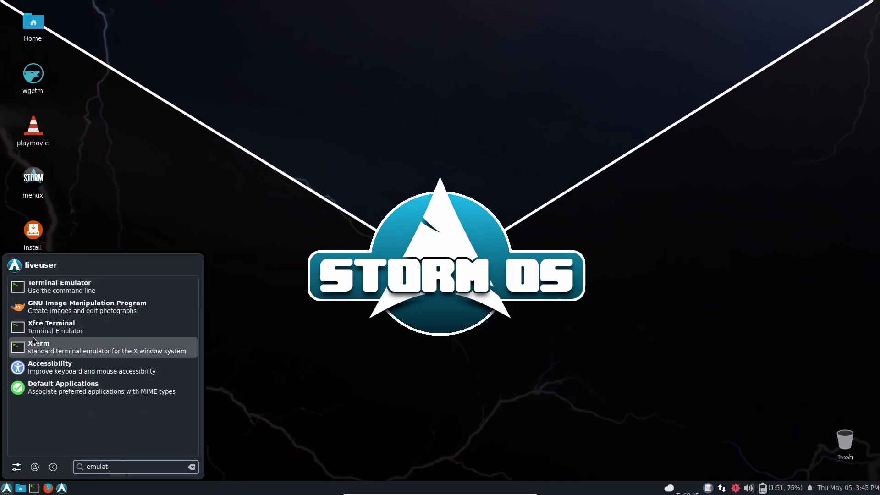
{"action": "left_click", "coordinate": [32, 290]}
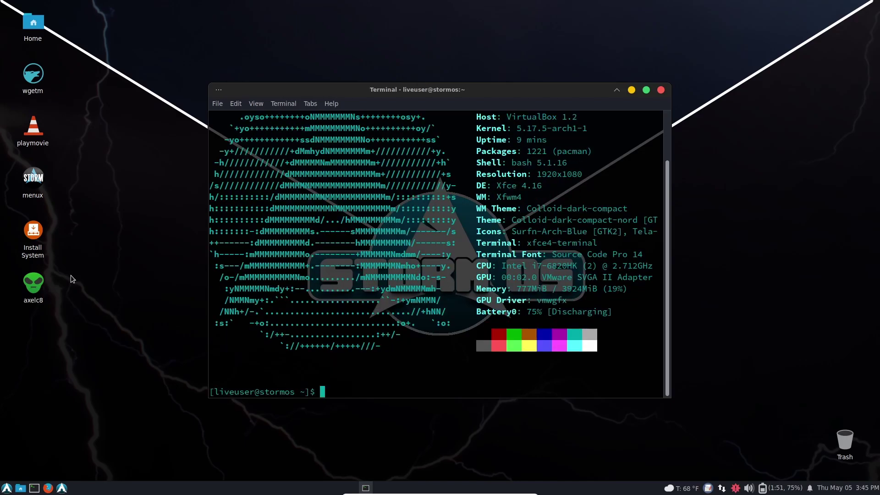
{"action": "type", "text": "h"}
{"action": "left_click", "coordinate": [646, 89]}
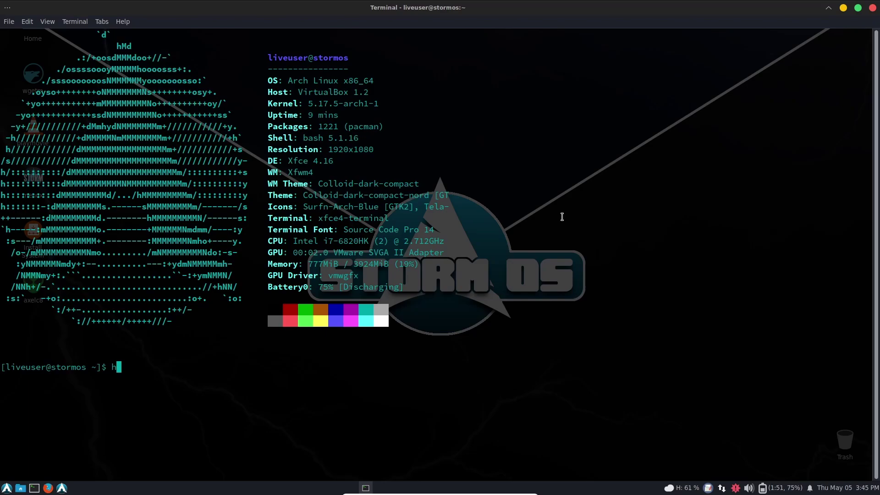
Step: Run htop in the terminal, then close the window, raising the kill-process warning
{"action": "type", "text": "top"}
{"action": "key", "text": "Return"}
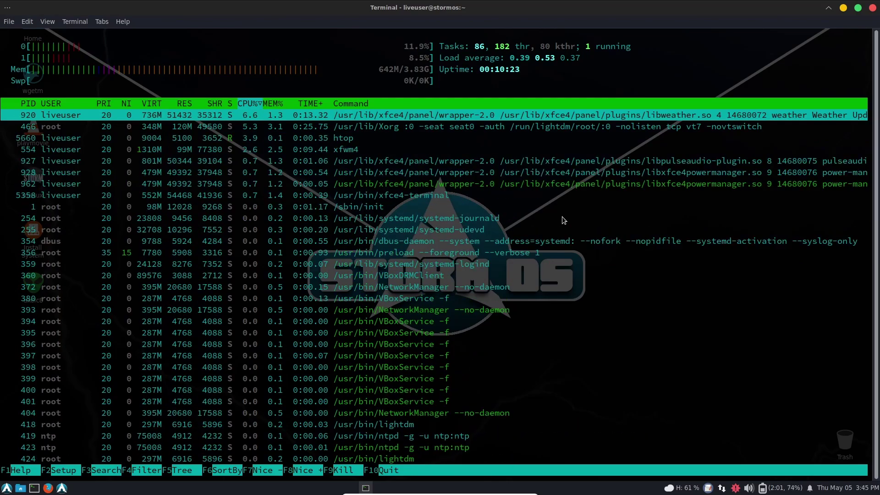
{"action": "left_click", "coordinate": [873, 9]}
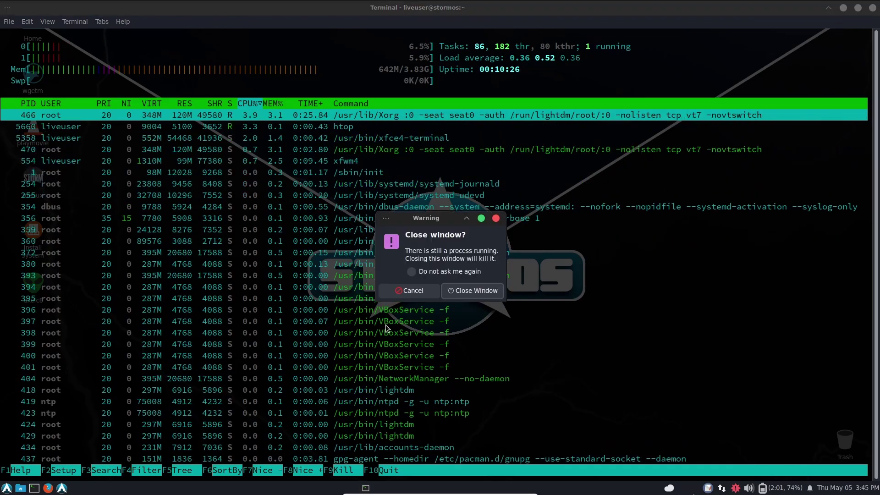
Step: Confirm closing the terminal, reopen the menu, and browse Accessories, Development and Graphics
{"action": "left_click", "coordinate": [467, 291]}
{"action": "left_click", "coordinate": [7, 488]}
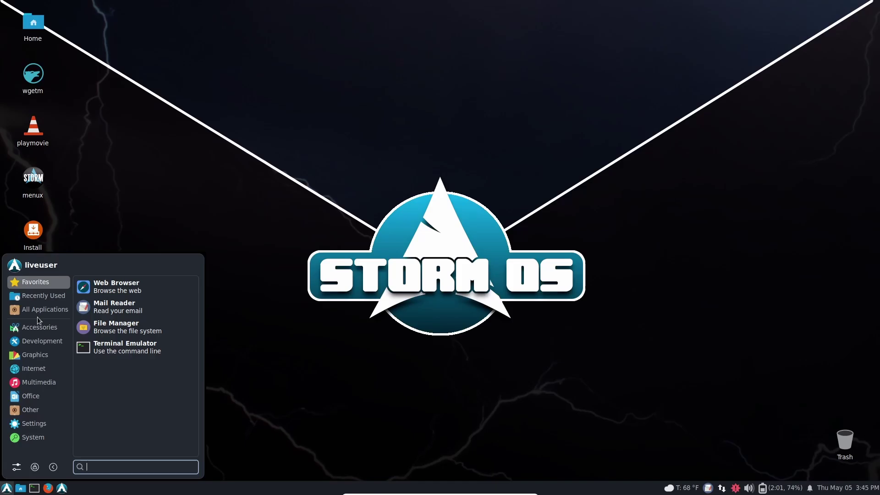
{"action": "left_click", "coordinate": [37, 329]}
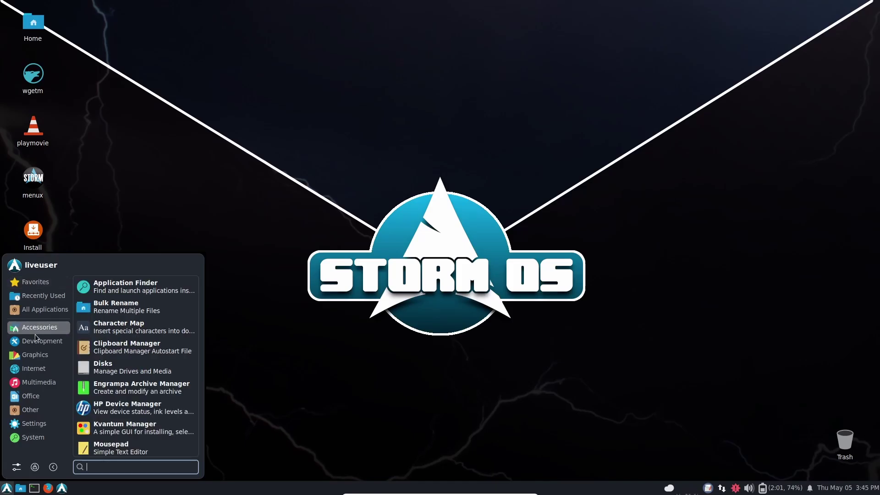
{"action": "left_click", "coordinate": [33, 339]}
{"action": "left_click", "coordinate": [33, 357]}
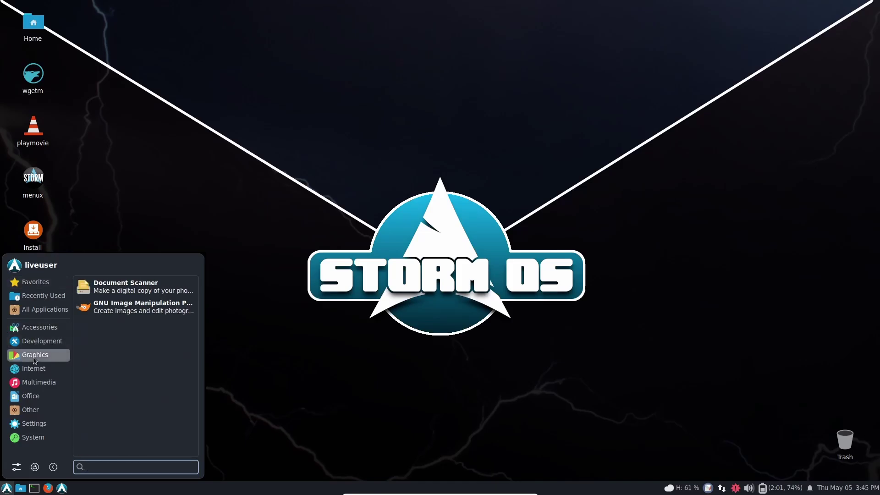
Step: Browse Internet, Multimedia, Office and Other, ending on Settings with Add/Remove Software
{"action": "left_click", "coordinate": [33, 369]}
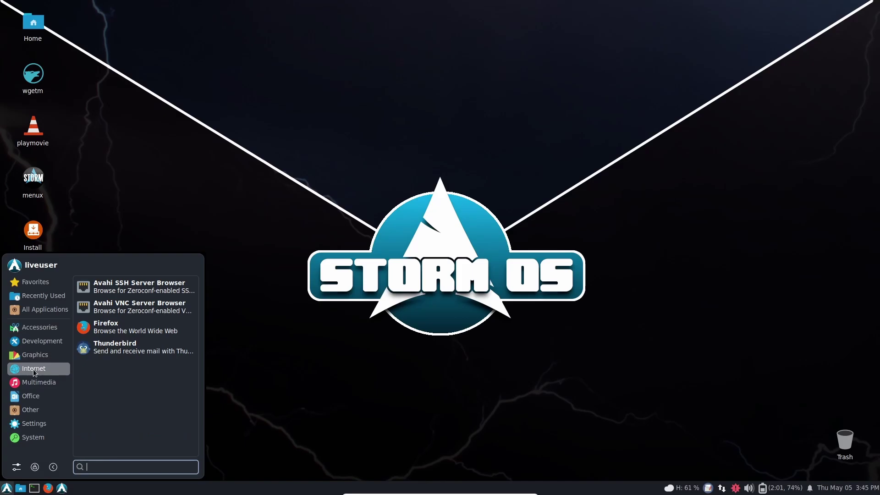
{"action": "left_click", "coordinate": [33, 383]}
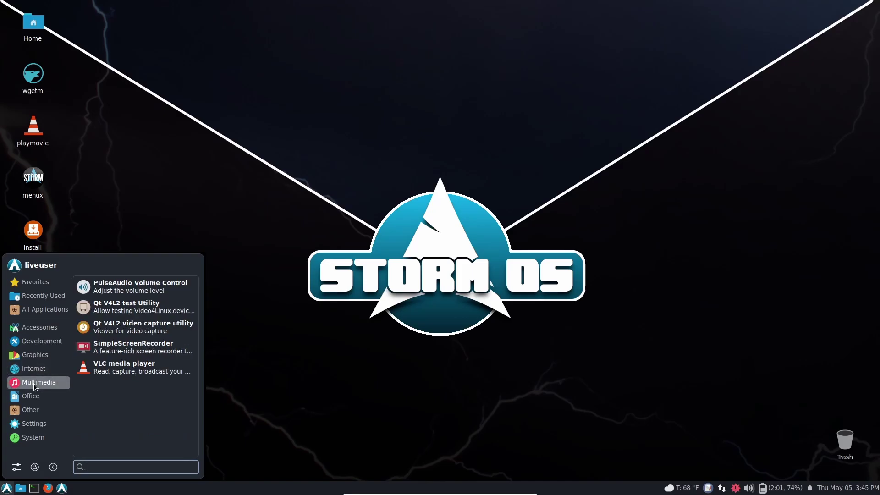
{"action": "left_click", "coordinate": [36, 396]}
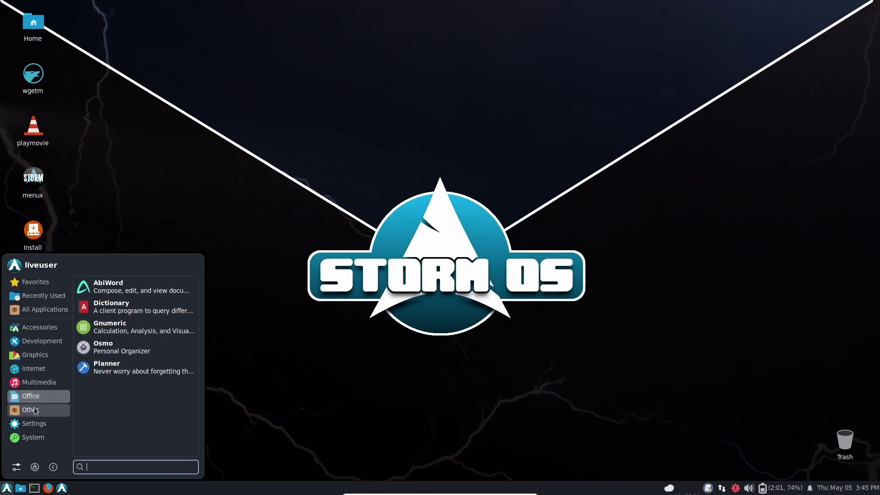
{"action": "left_click", "coordinate": [34, 408]}
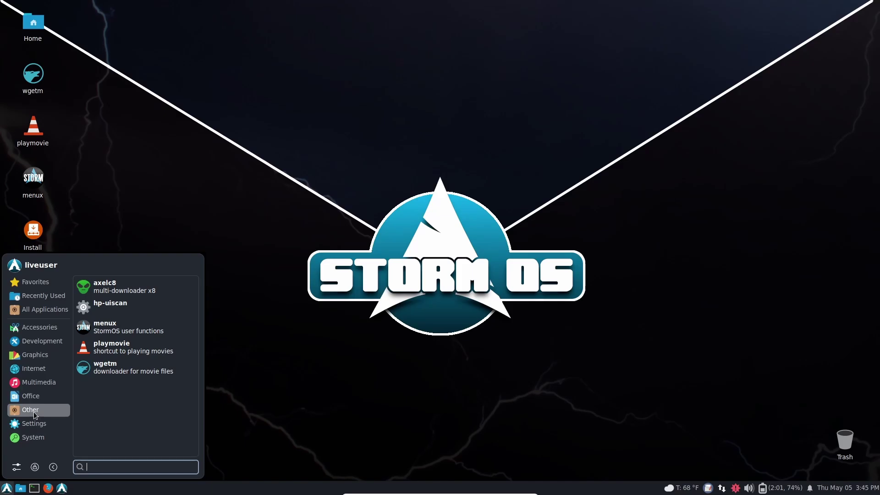
{"action": "left_click", "coordinate": [34, 424]}
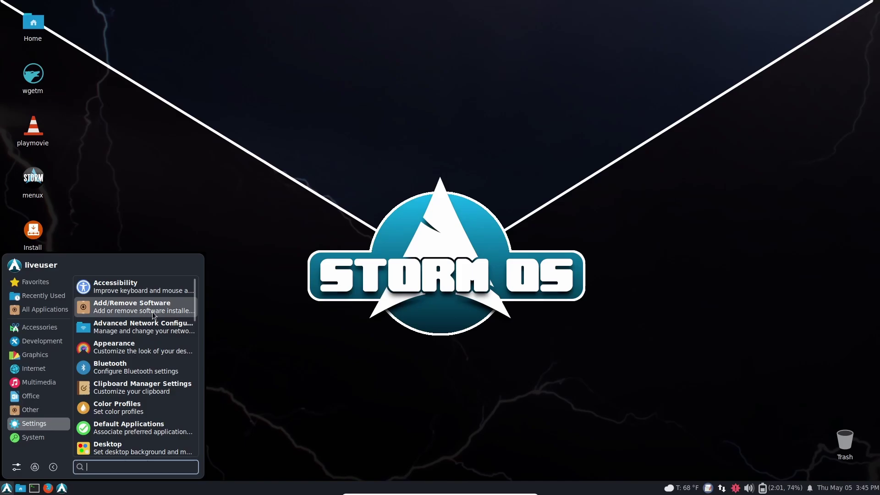
Step: Launch Add/Remove Software and enable AUR support under Preferences > Third Party
{"action": "left_click", "coordinate": [112, 305]}
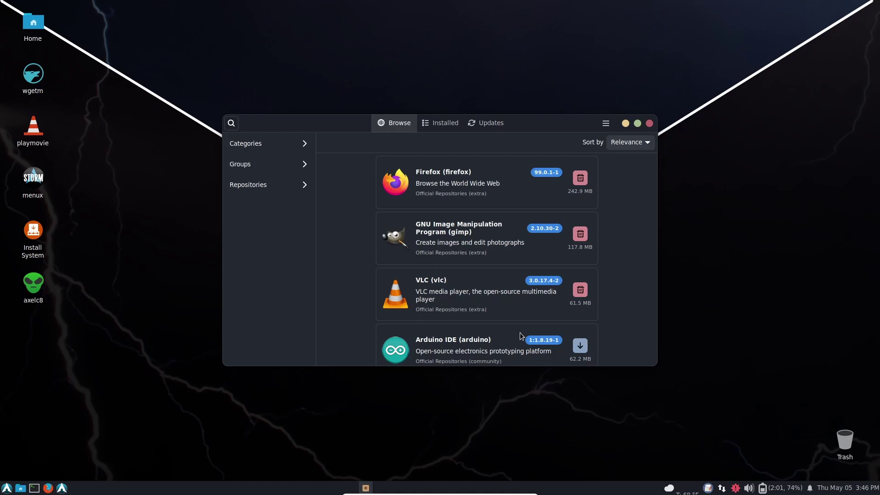
{"action": "left_click", "coordinate": [605, 124]}
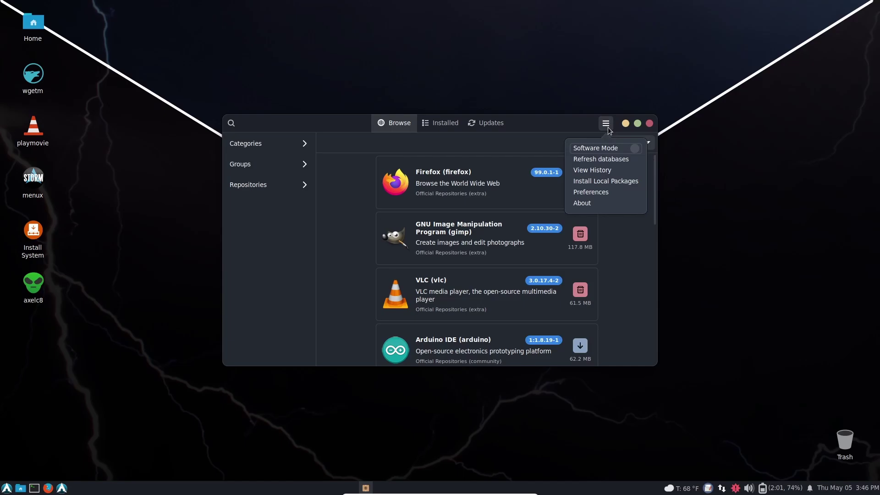
{"action": "left_click", "coordinate": [602, 193]}
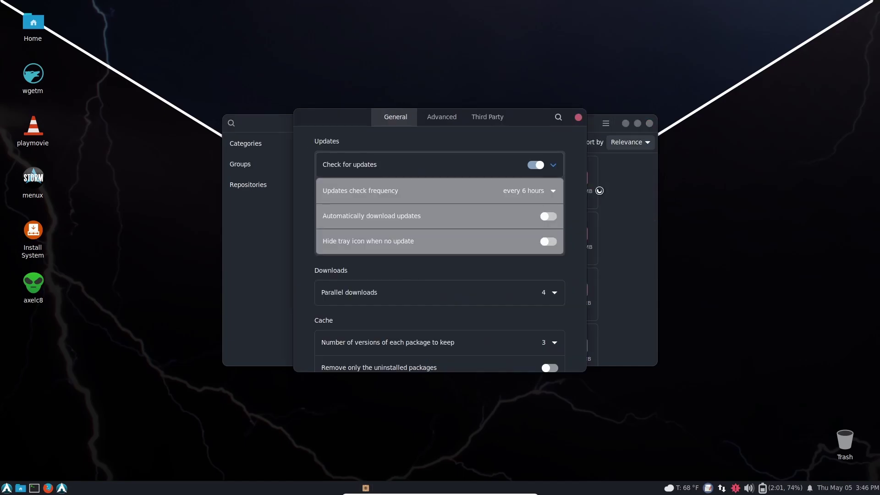
{"action": "left_click", "coordinate": [494, 111]}
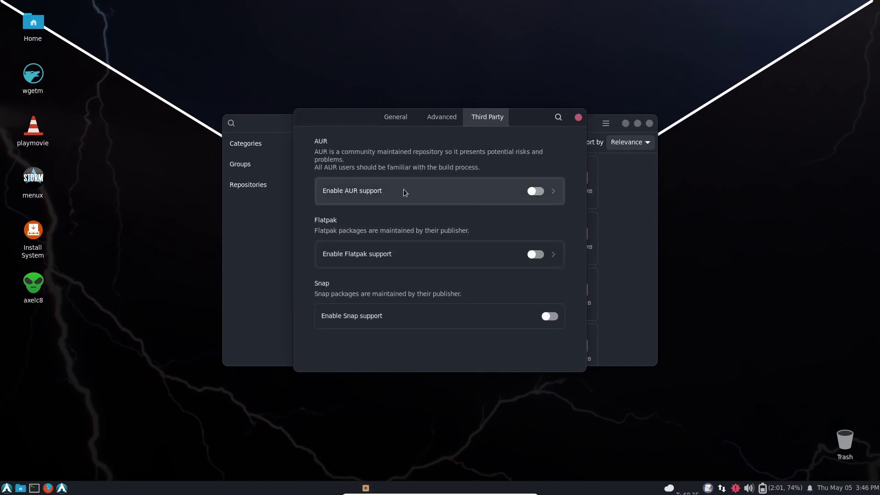
{"action": "left_click", "coordinate": [540, 192]}
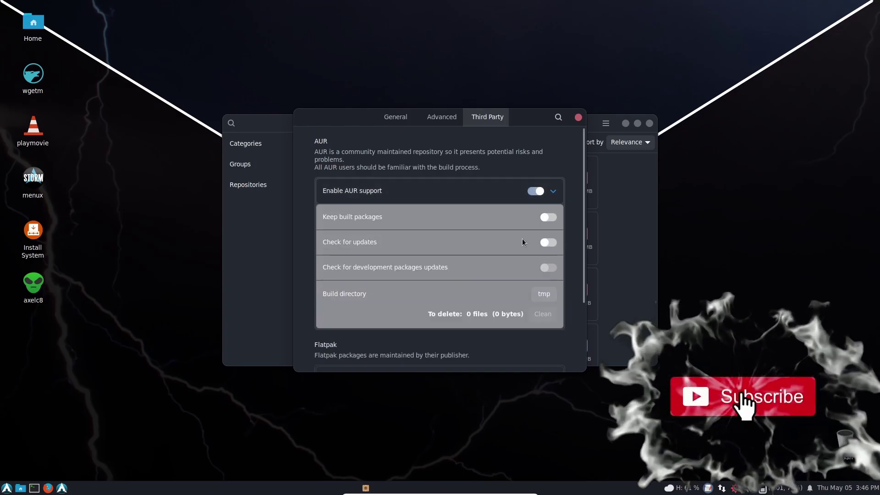
{"action": "key", "text": "Escape"}
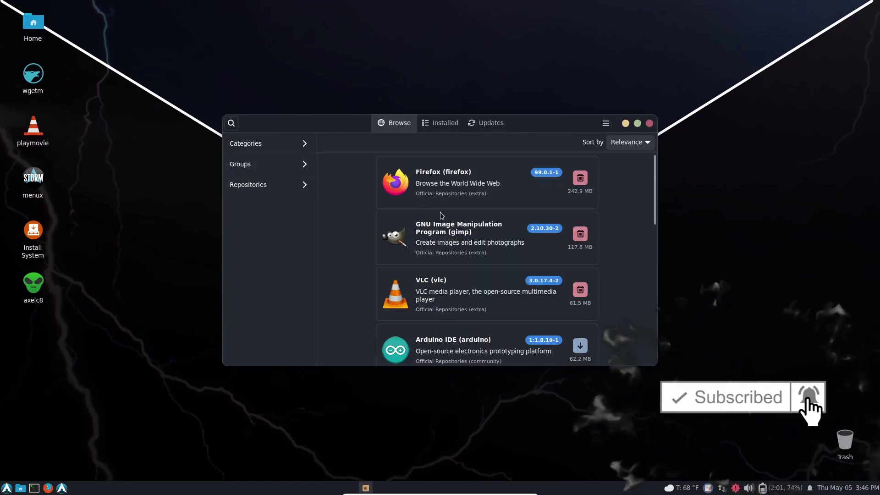
Step: Search Pamac for obs-studio, listing OBS Studio and its AUR variants, then close Pamac
{"action": "left_click", "coordinate": [235, 123]}
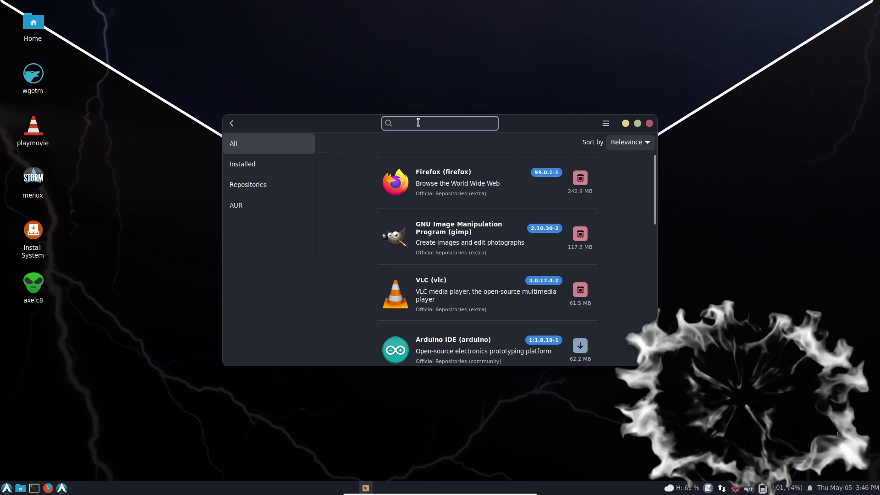
{"action": "type", "text": "obs"}
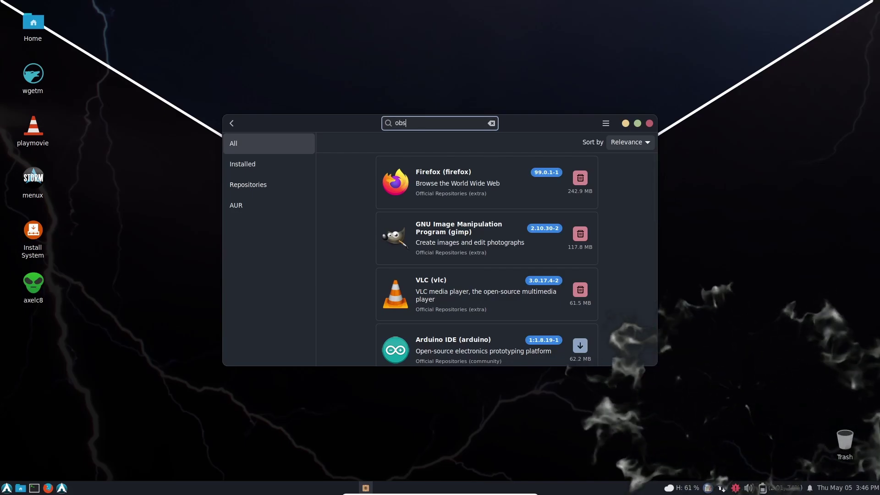
{"action": "type", "text": "-studio"}
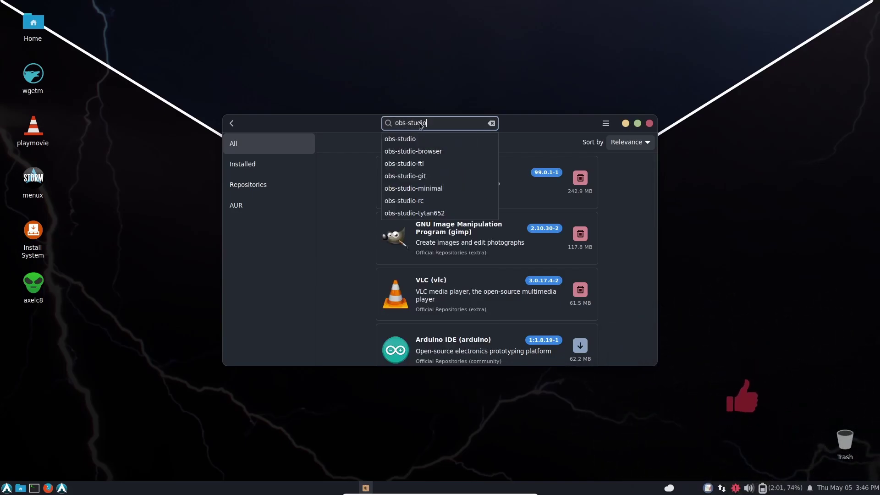
{"action": "left_click", "coordinate": [412, 140]}
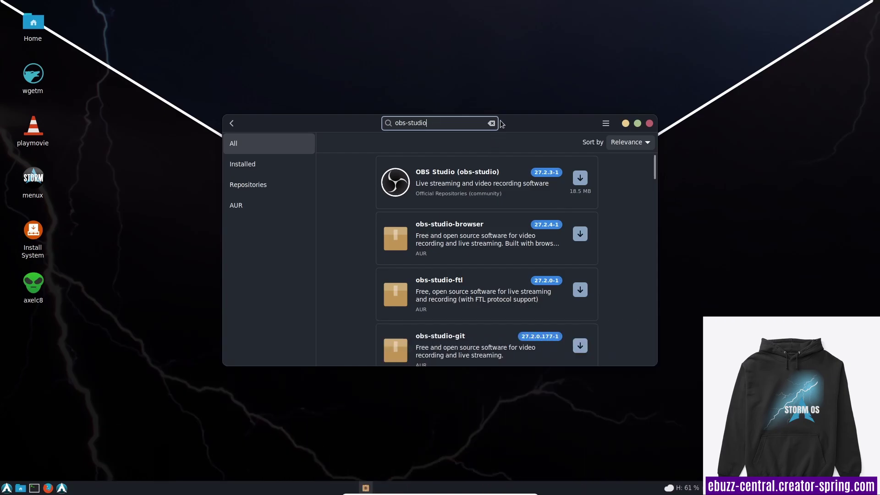
{"action": "left_click", "coordinate": [650, 124]}
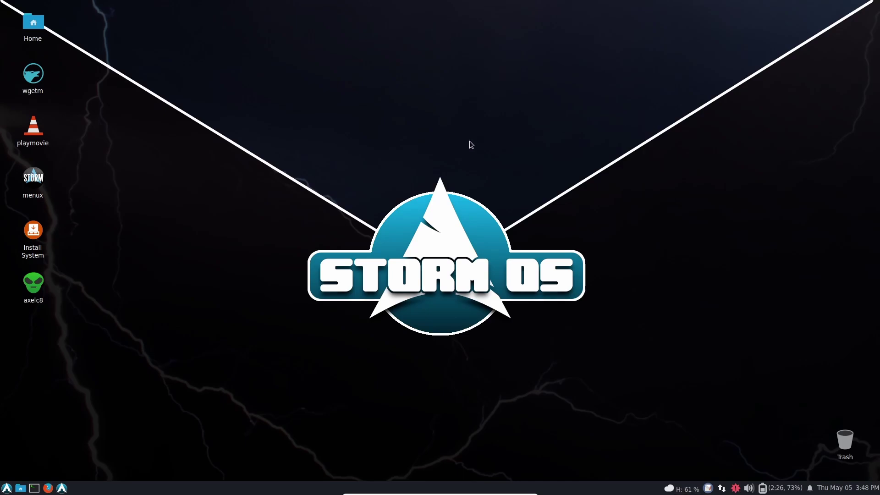
{"action": "right_click", "coordinate": [389, 130]}
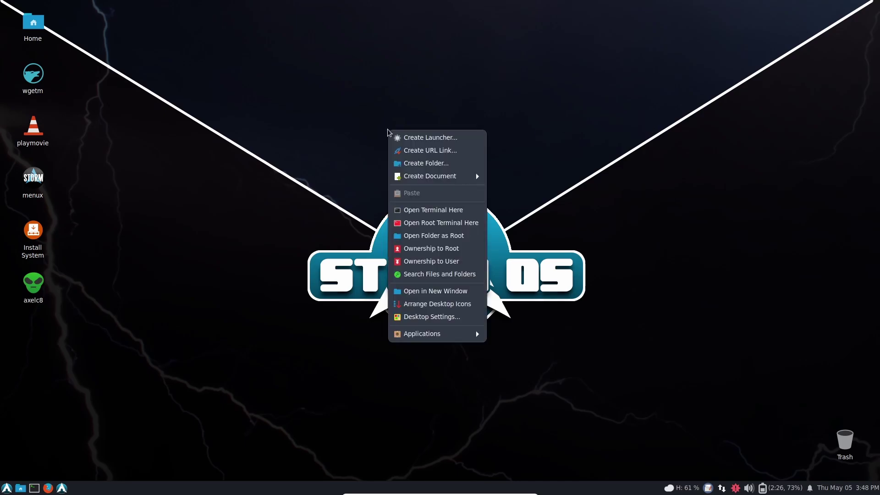
{"action": "left_click", "coordinate": [449, 318]}
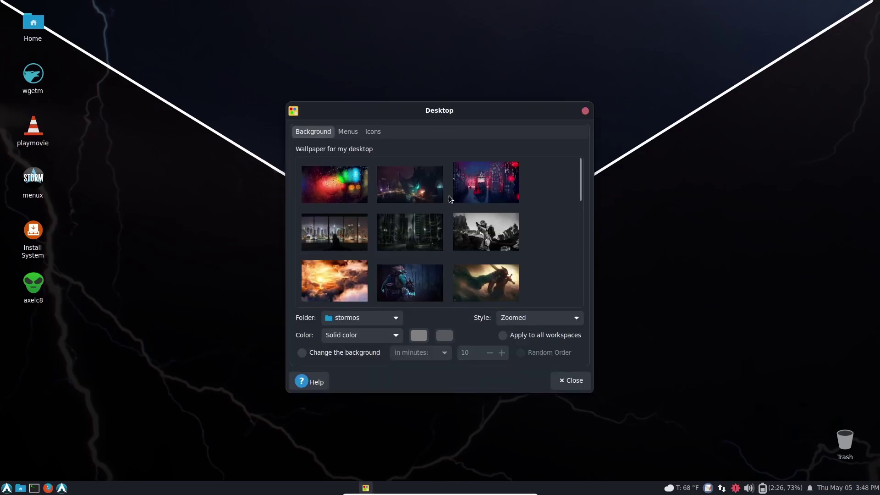
{"action": "scroll", "coordinate": [449, 195], "scroll_direction": "down", "scroll_amount": 5}
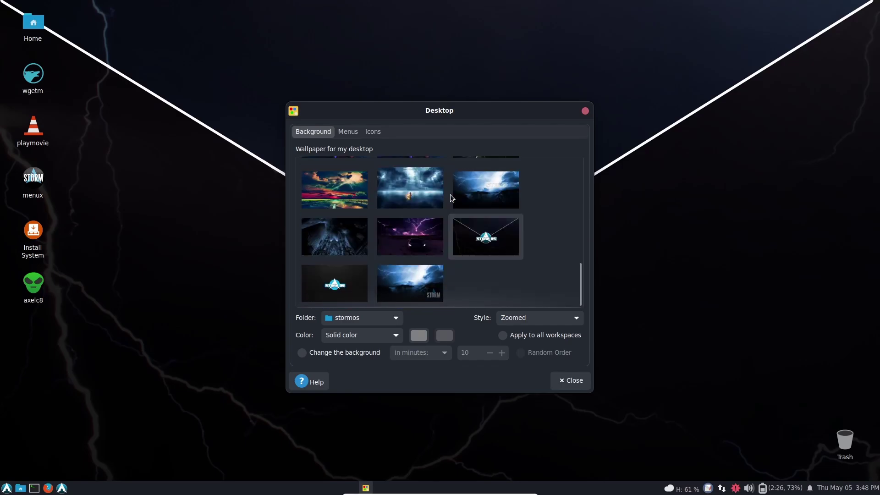
{"action": "scroll", "coordinate": [452, 192], "scroll_direction": "up", "scroll_amount": 5}
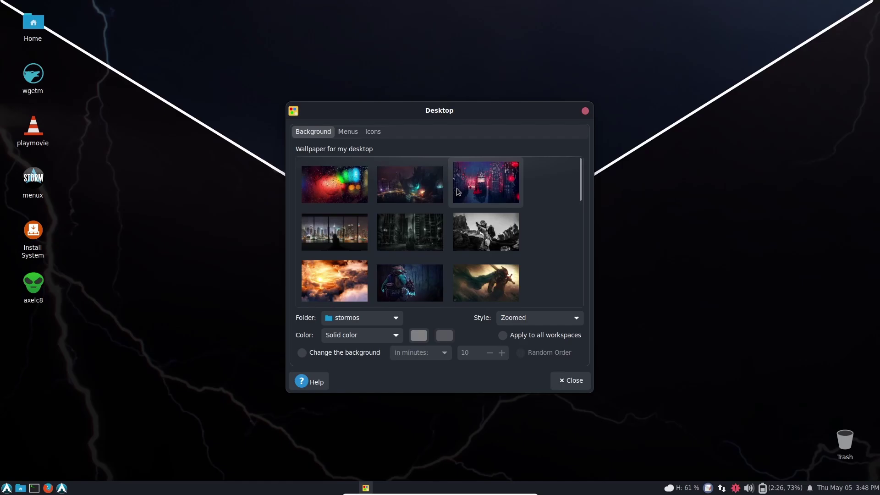
{"action": "left_click", "coordinate": [585, 111]}
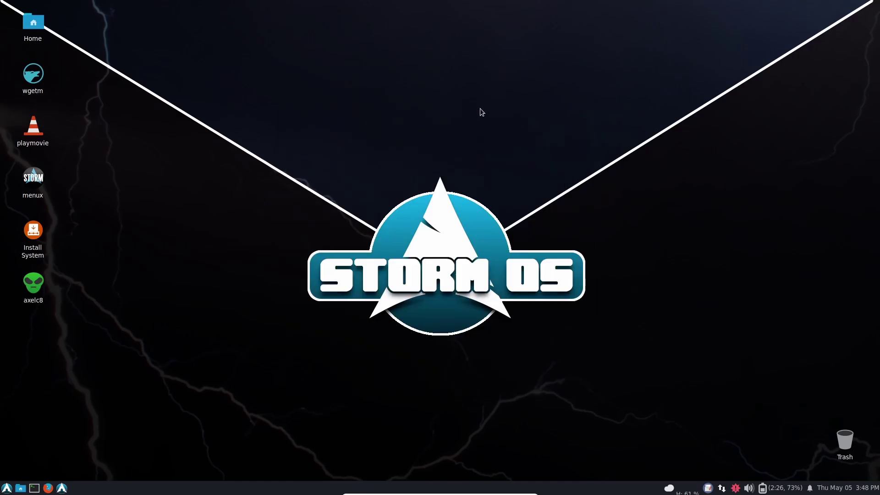